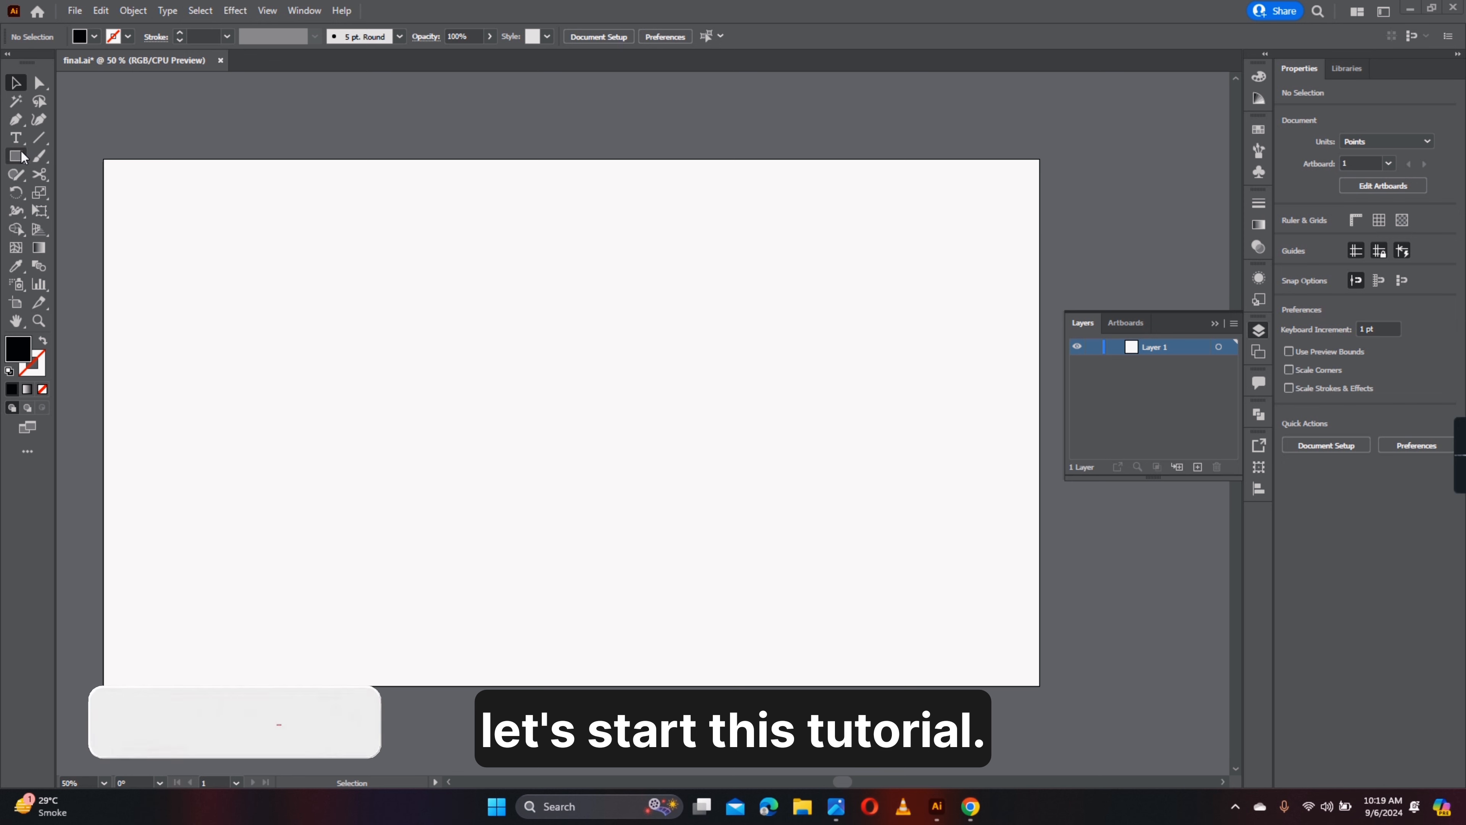
Step: Draw a black rectangle about 1385 by 736 pt and centre it horizontally on the artboard
drag(206, 264, 882, 622)
click(19, 88)
drag(753, 540, 746, 533)
click(1342, 374)
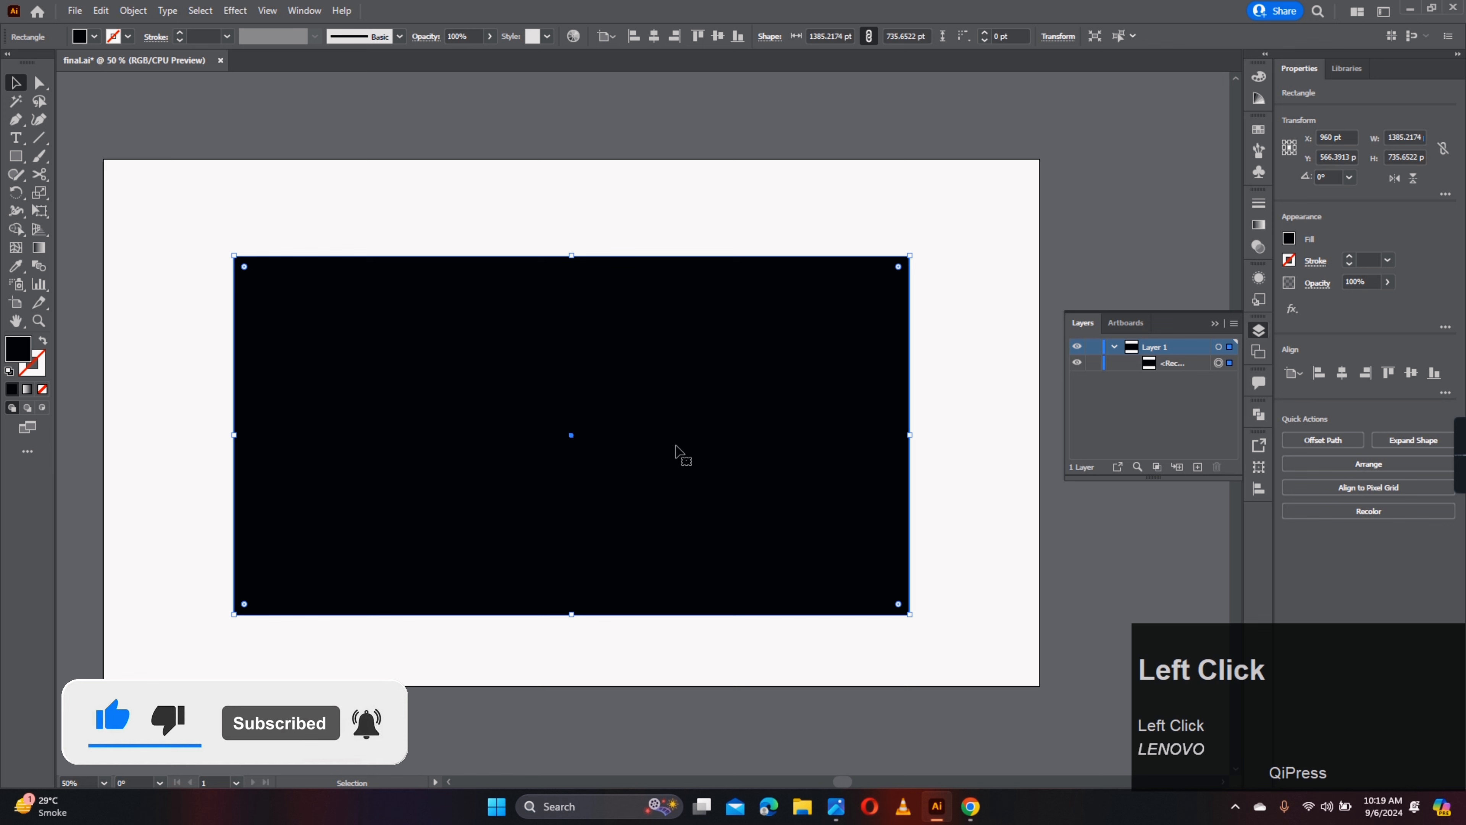
Step: Set the rectangle's fill colour to 212121
double_click(19, 355)
click(715, 380)
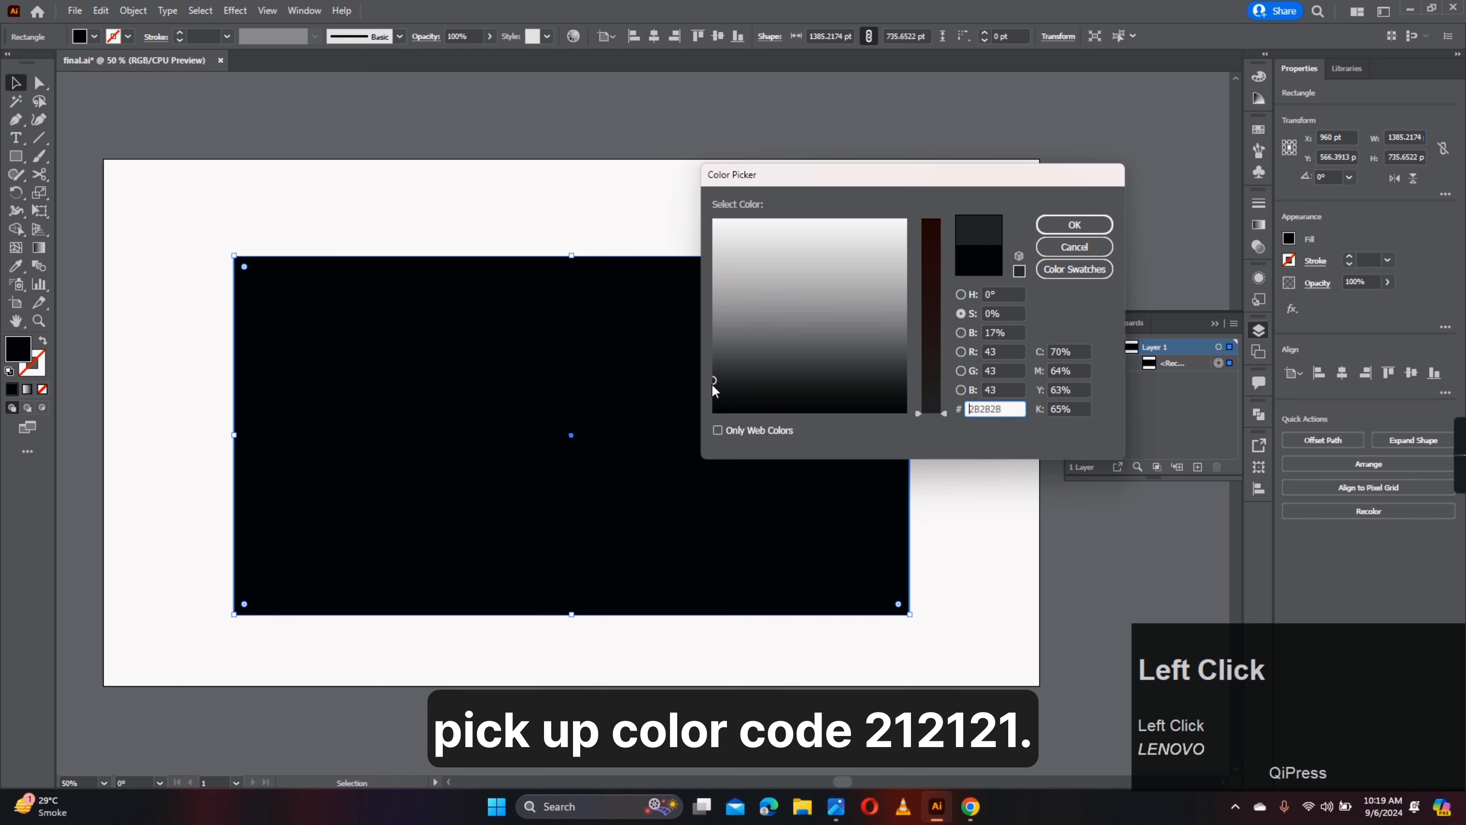
click(712, 393)
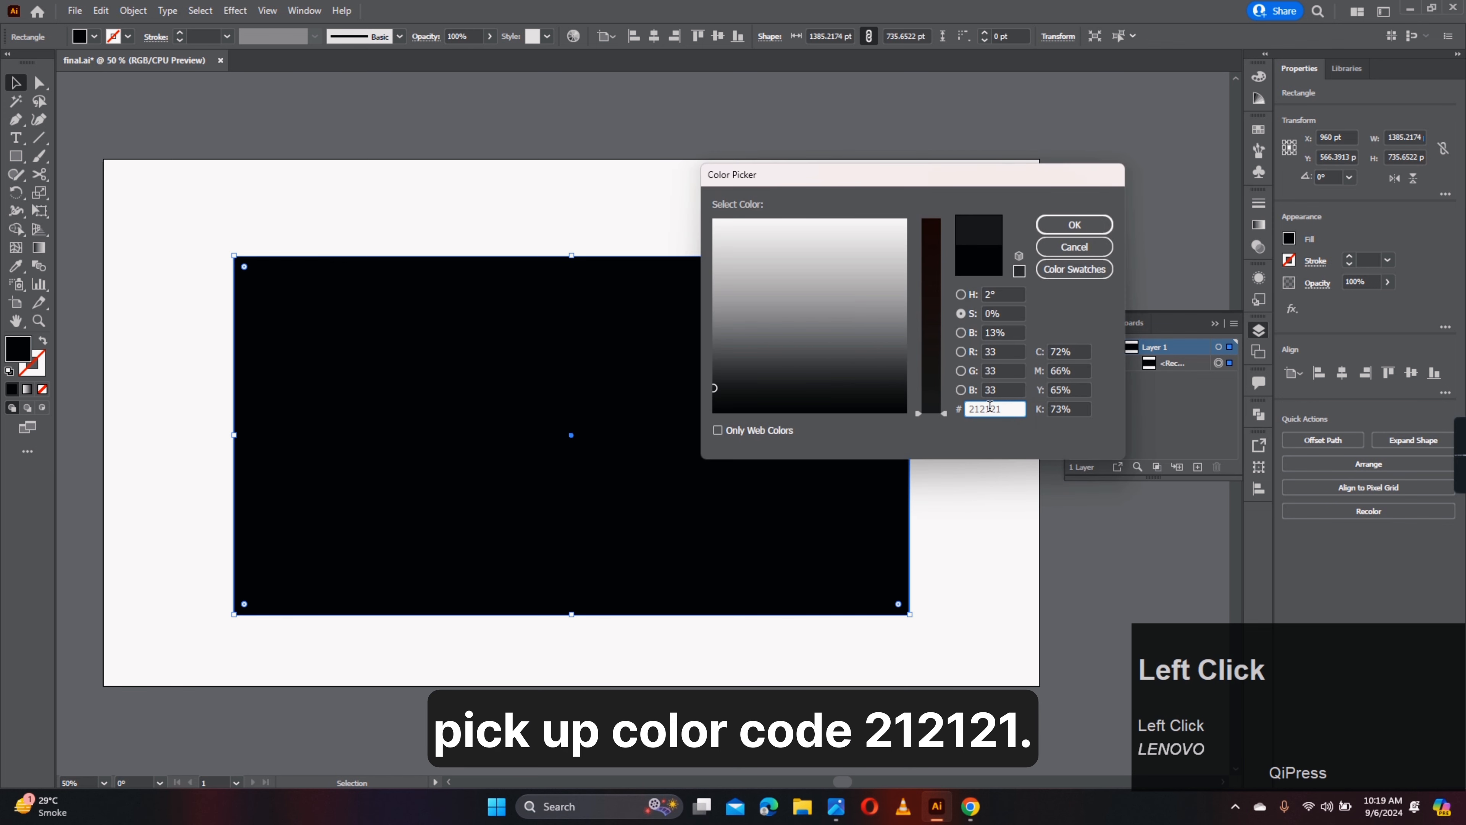
click(1074, 224)
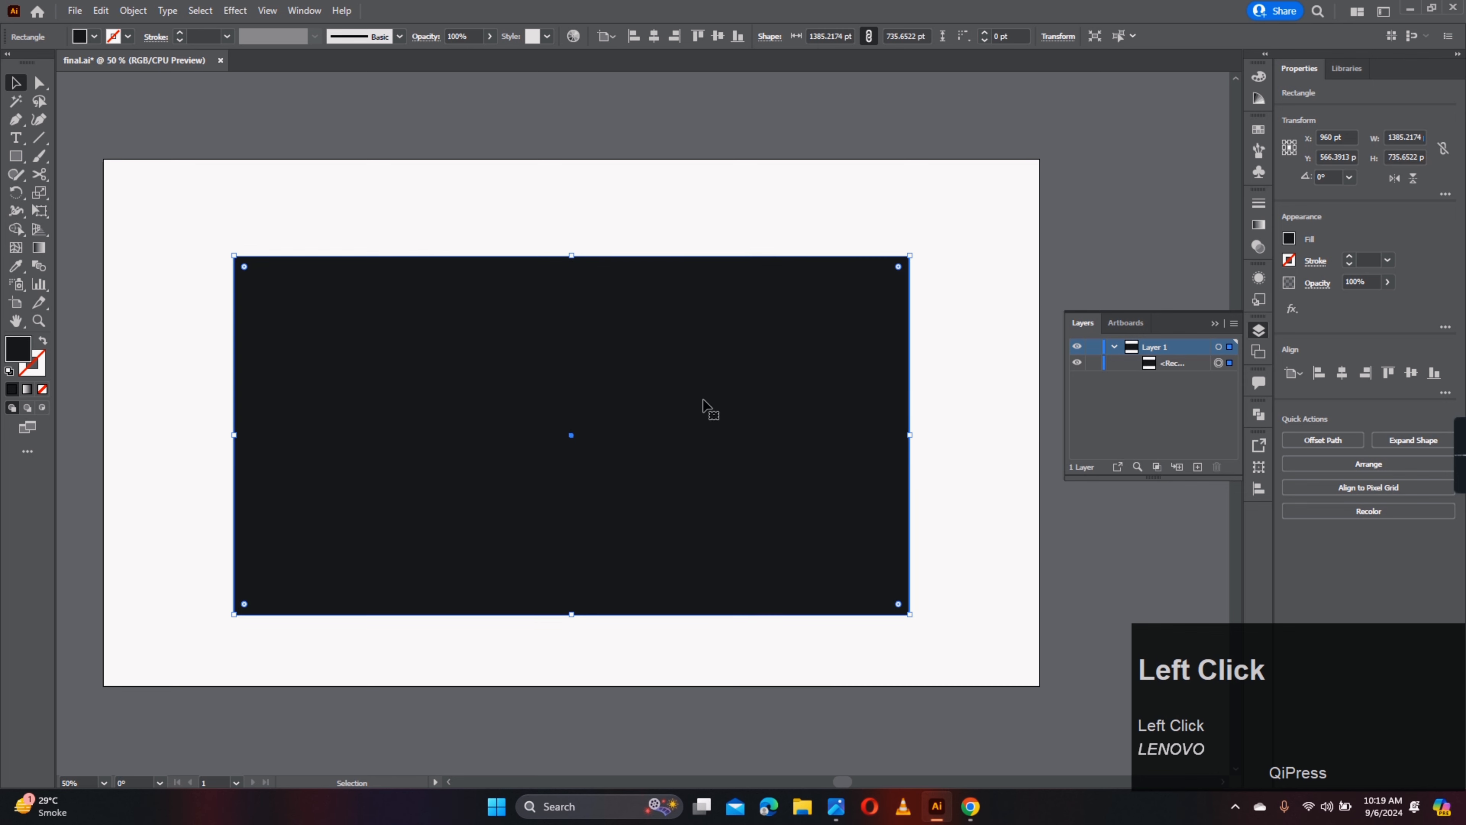
Step: Apply a Multiply drop shadow to the rectangle with 40% opacity, 22 pt X and Y offsets and 11 pt blur
click(235, 11)
mouse_move(300, 181)
click(456, 184)
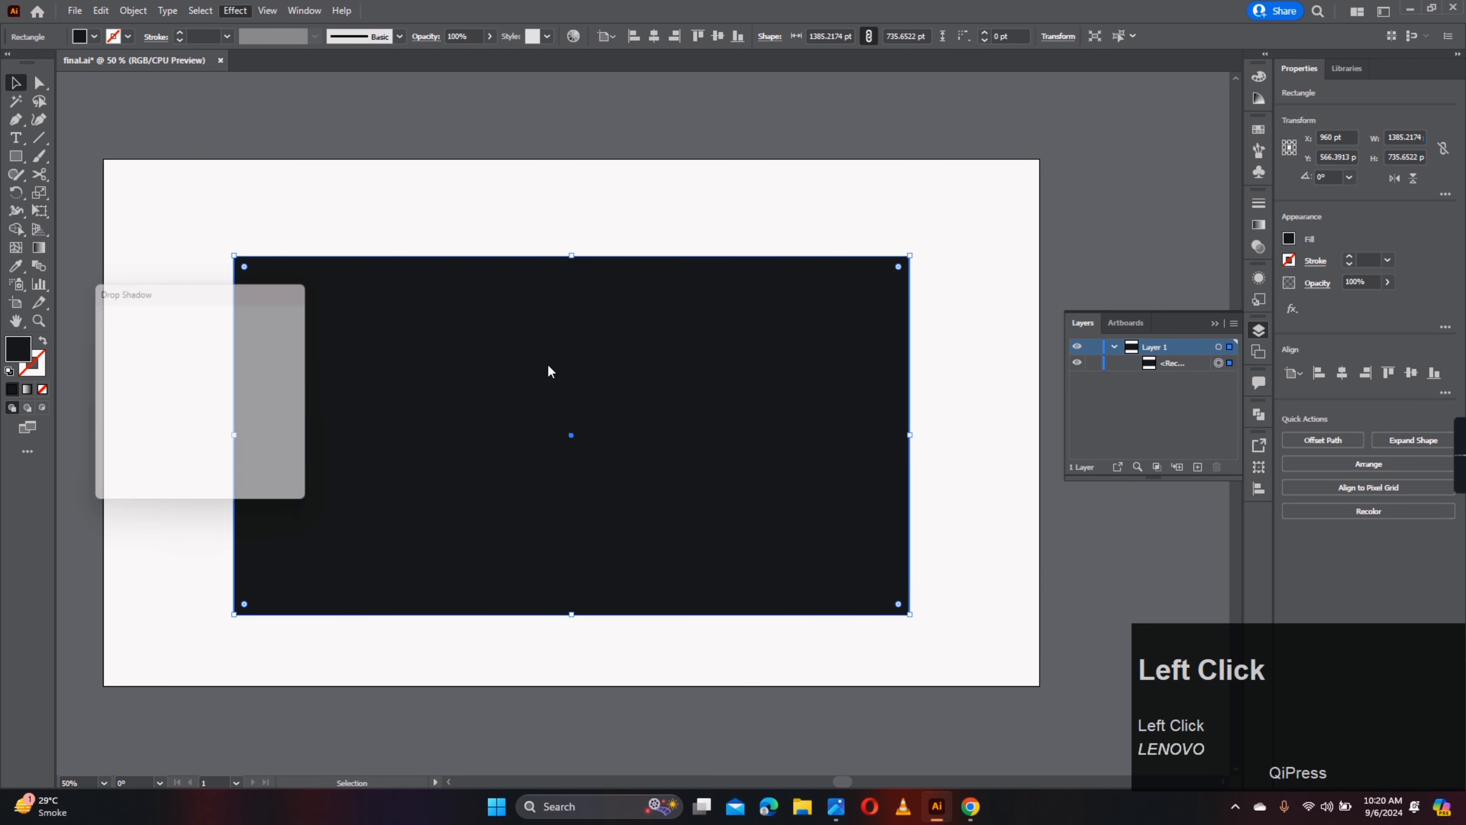
click(192, 348)
click(203, 375)
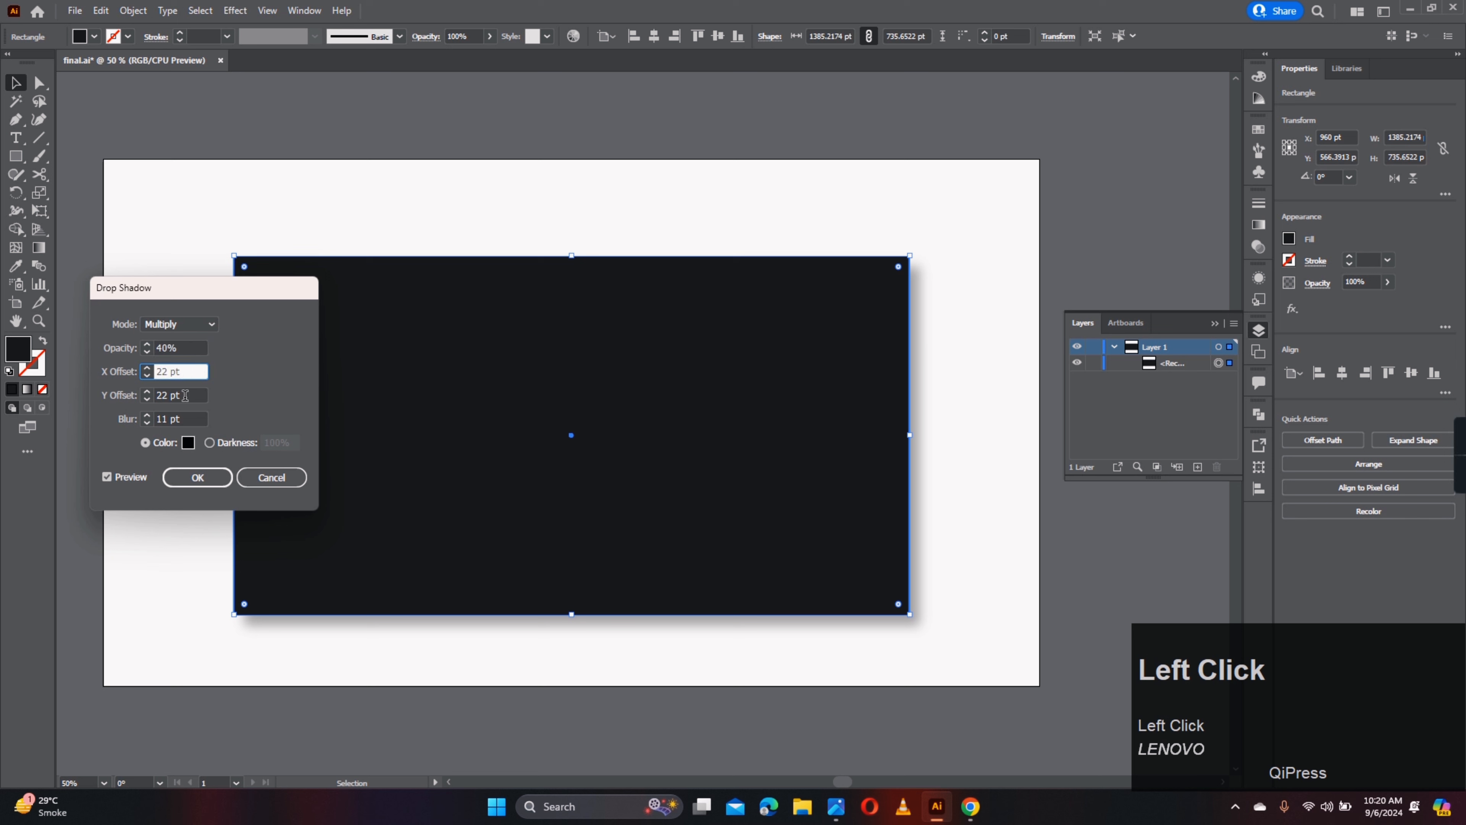
click(184, 395)
click(198, 418)
click(198, 477)
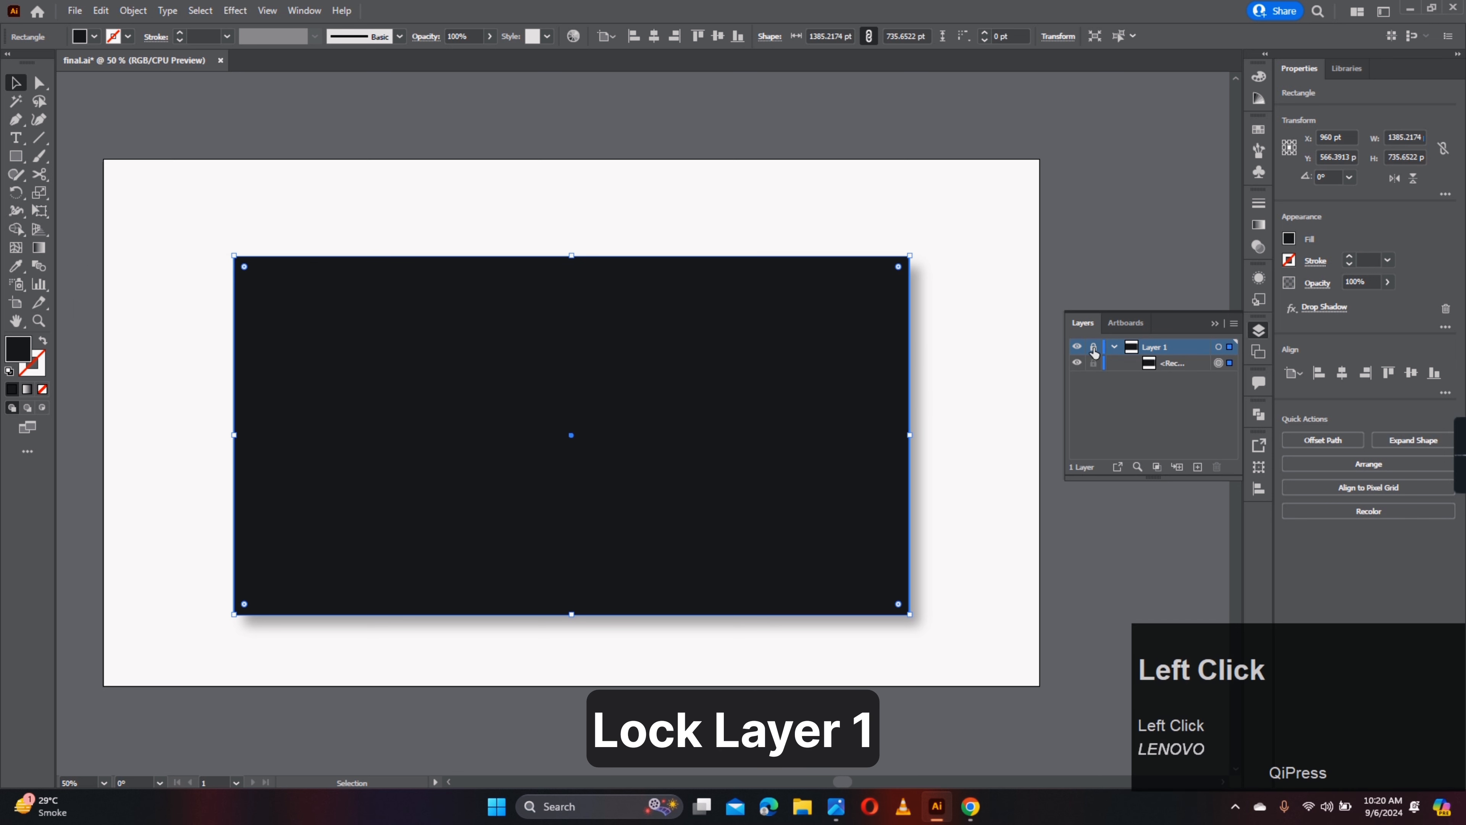
Step: Lock Layer 1 and add a new layer above it
click(1093, 346)
click(1198, 466)
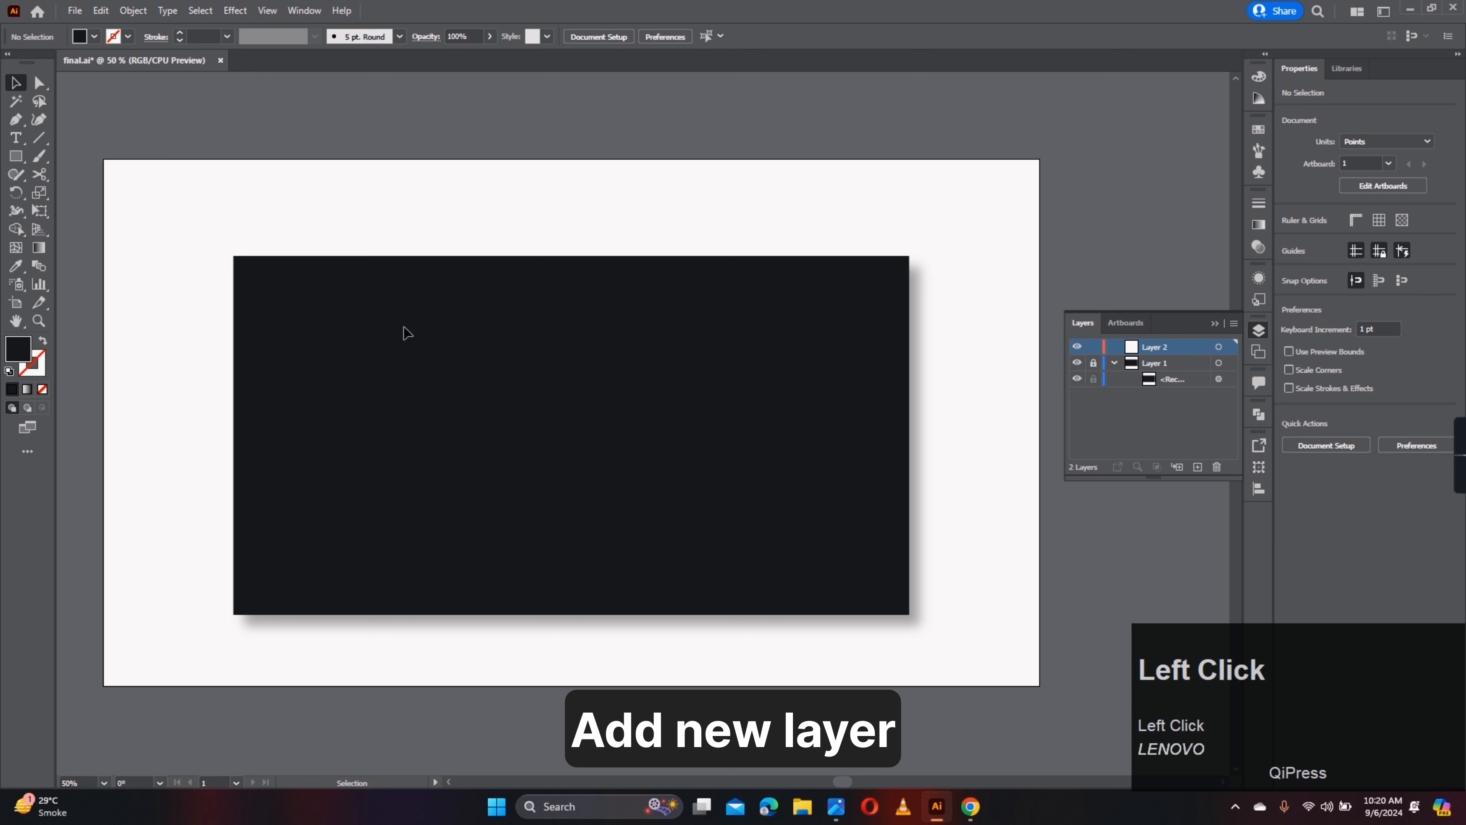
Step: Place the text PAINT on the dark rectangle with the Type tool
right_click(16, 137)
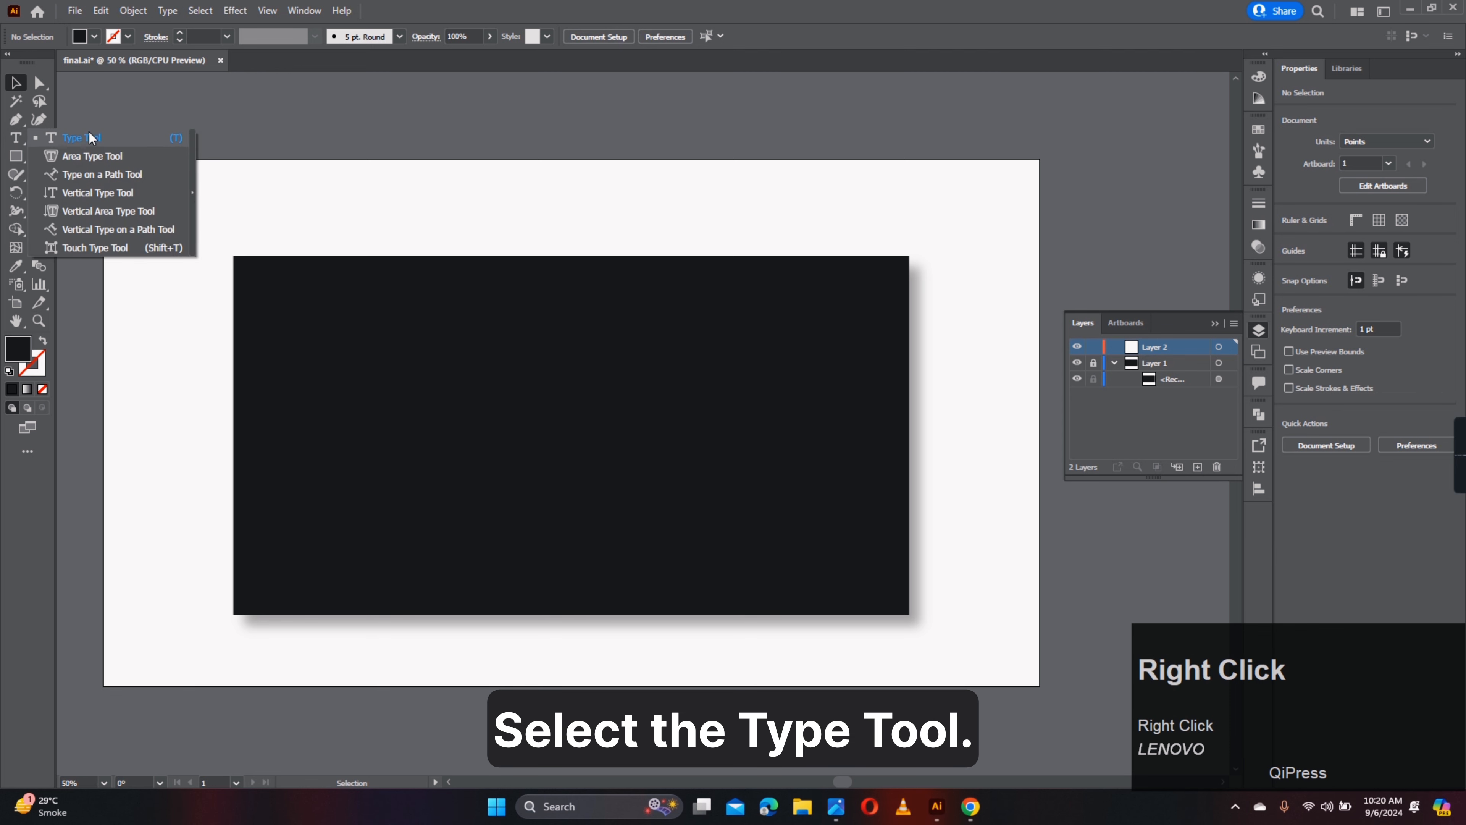
click(88, 136)
click(428, 425)
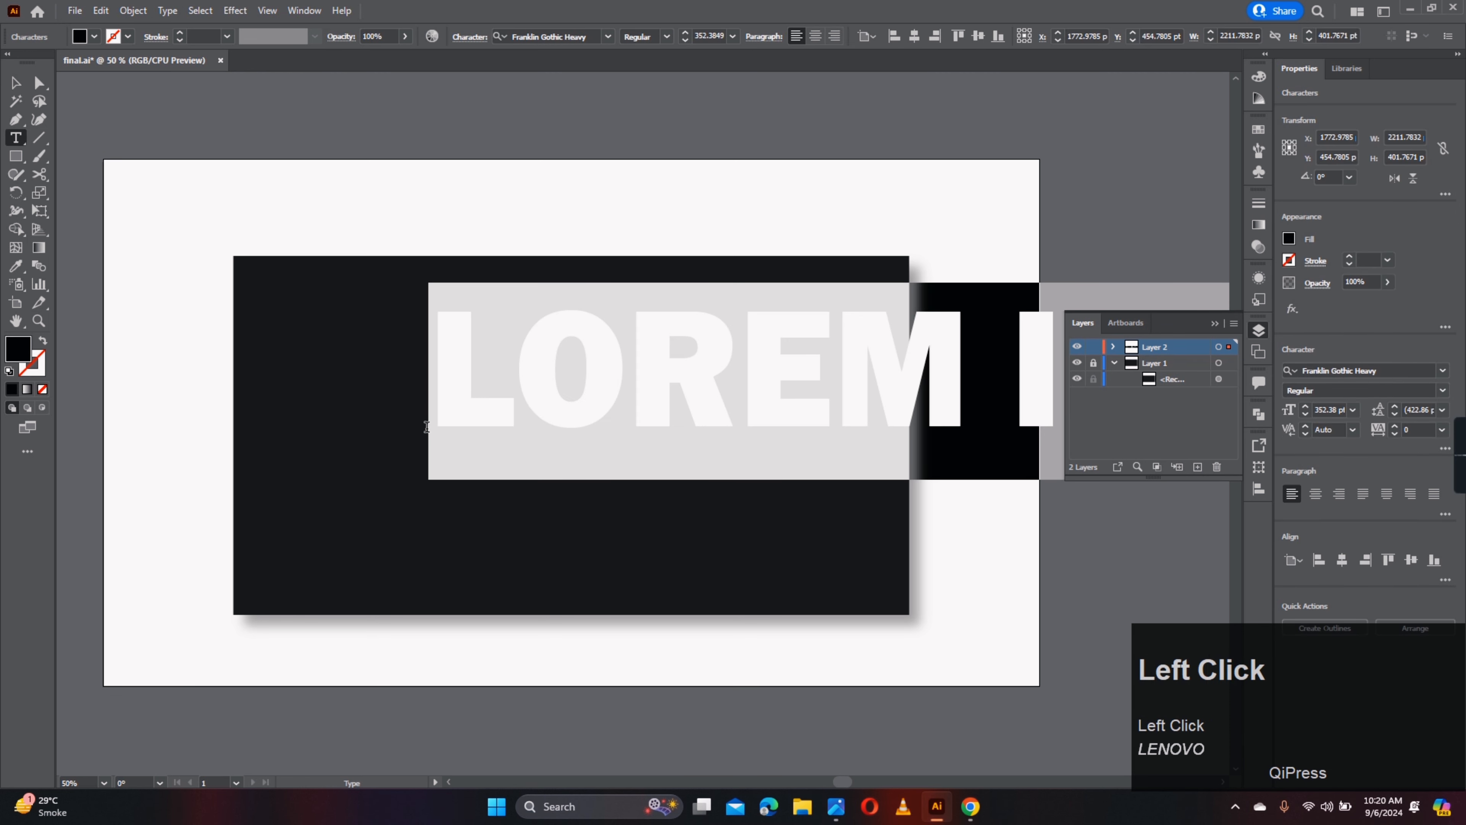
text(Paint)
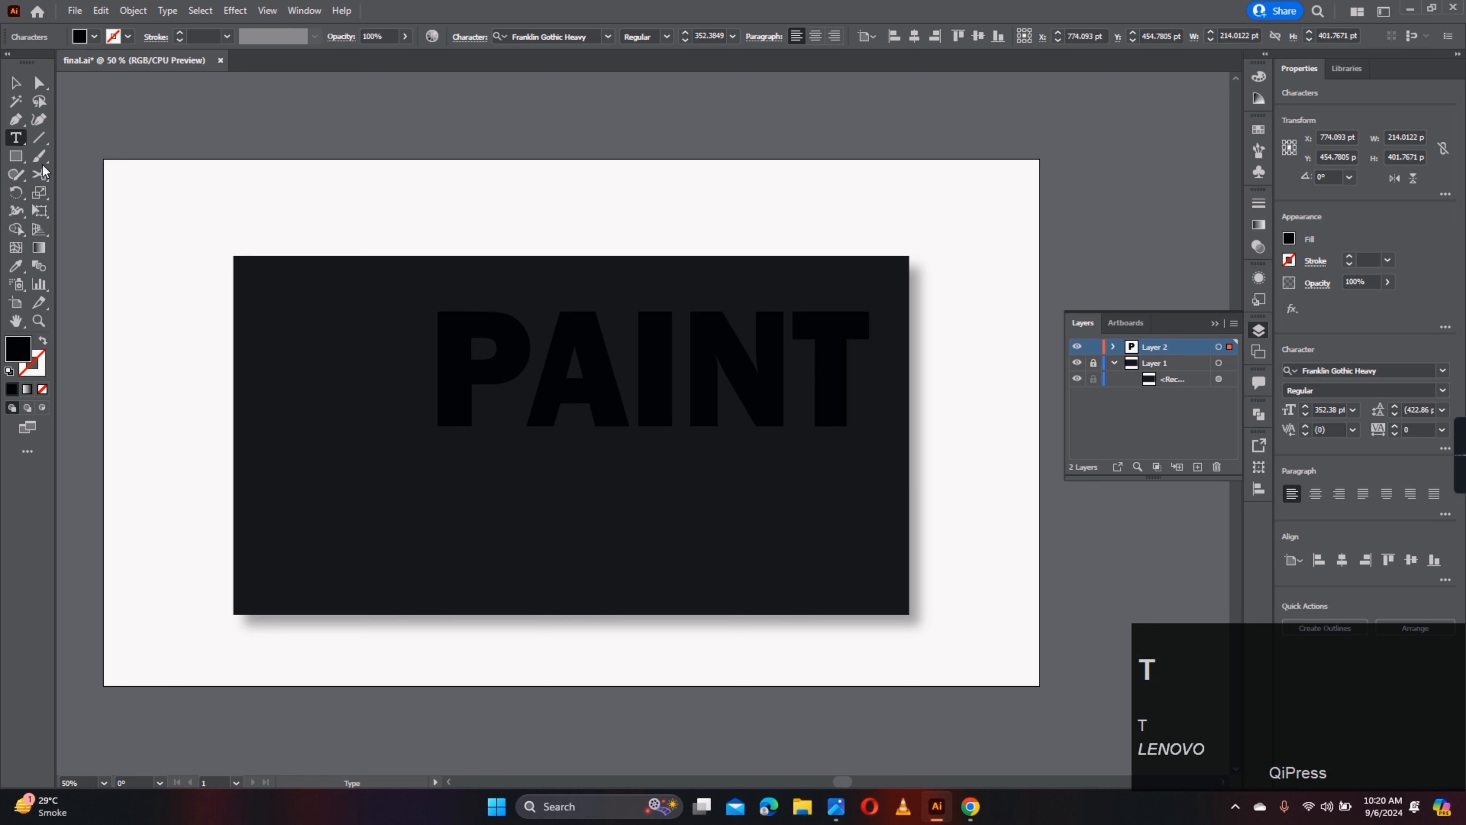
Step: Recolour the PAINT text with white sampled from the artboard and move it to the middle of the dark rectangle
click(16, 83)
click(15, 266)
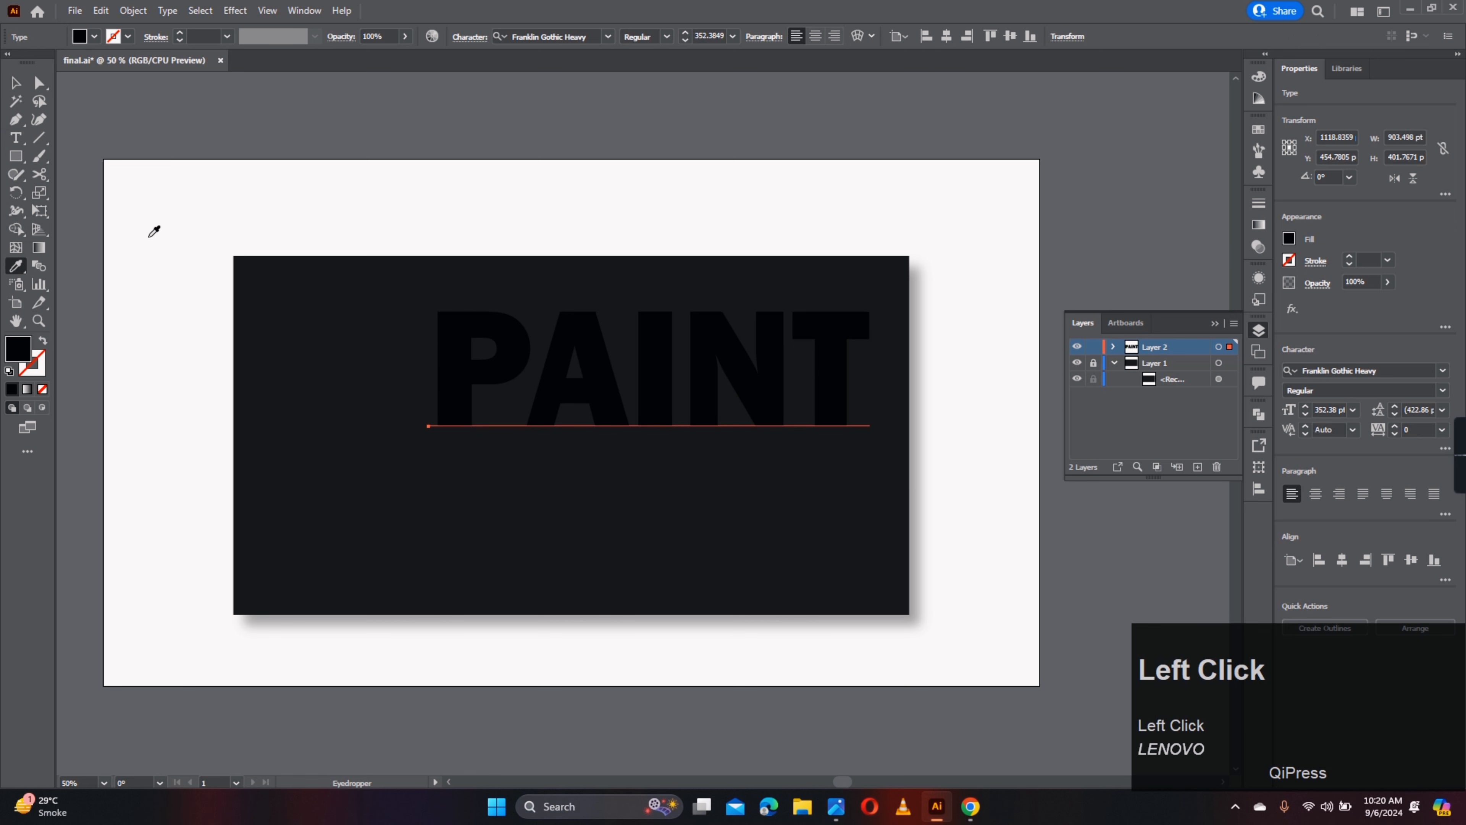
click(168, 222)
click(16, 82)
drag(658, 377, 584, 454)
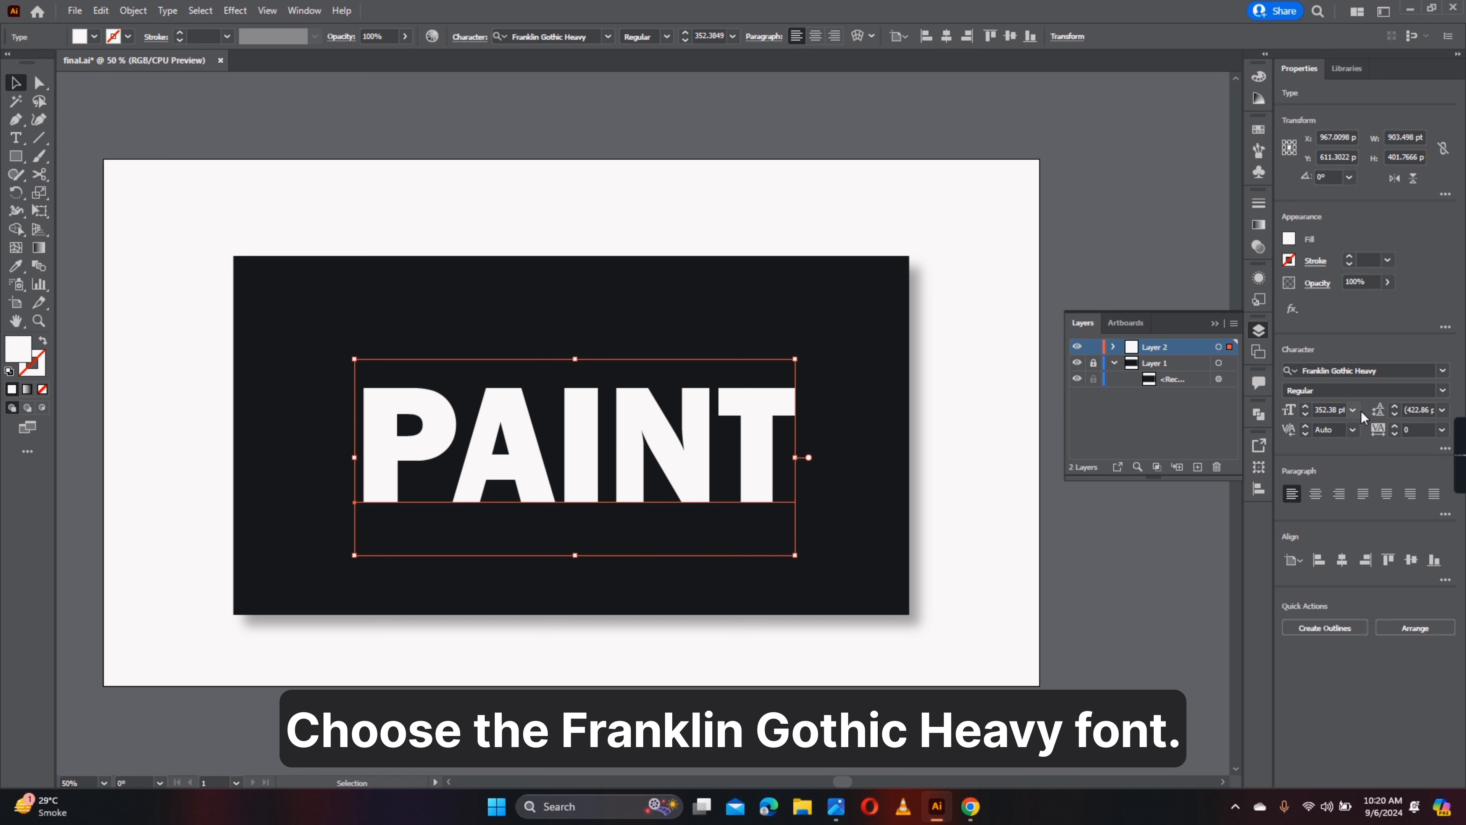
Step: Expand the PAINT text with Object and Fill enabled and ungroup it into separate letters
click(756, 467)
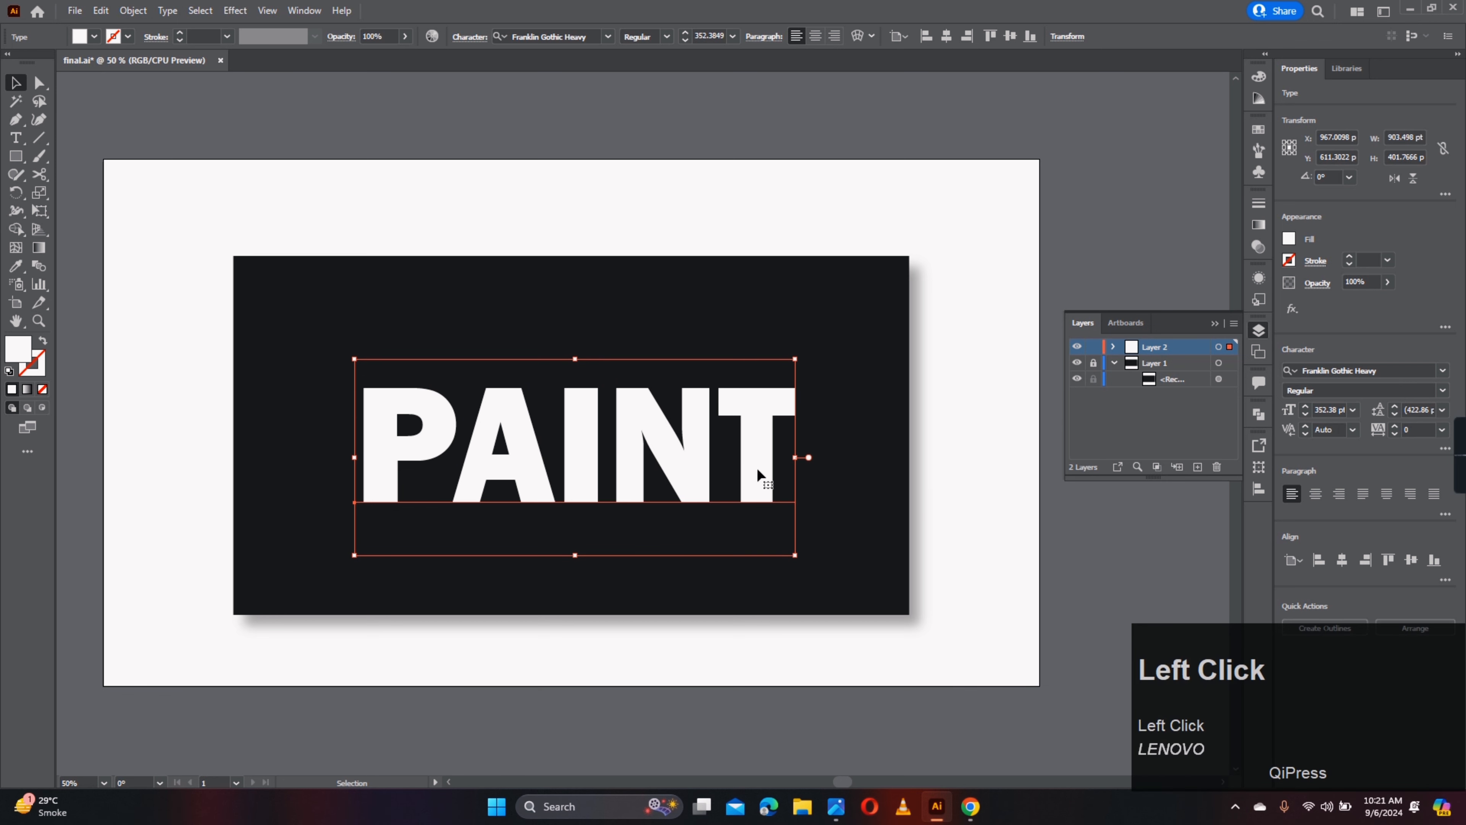
click(132, 11)
click(148, 184)
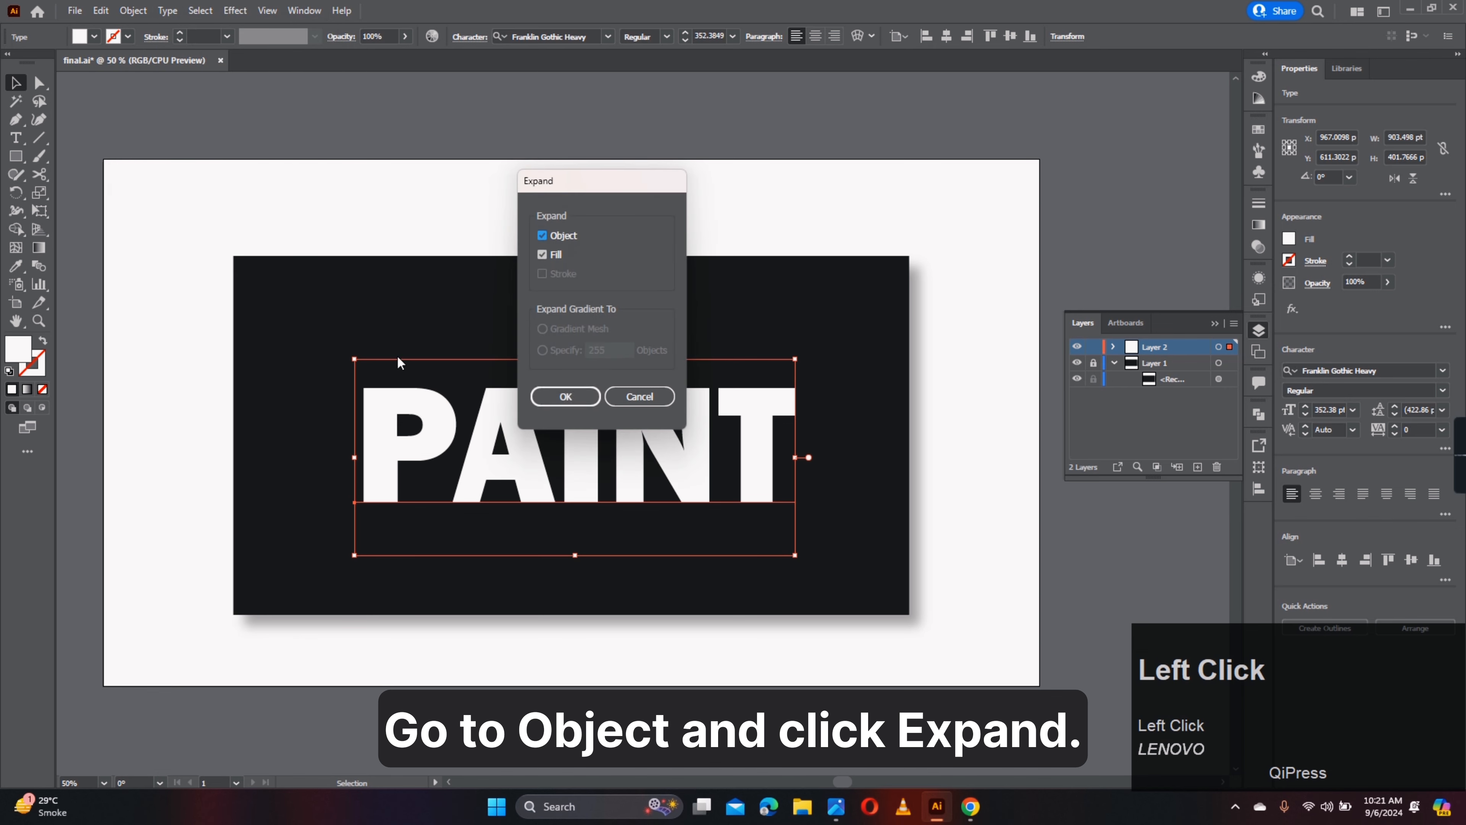
click(565, 395)
right_click(639, 439)
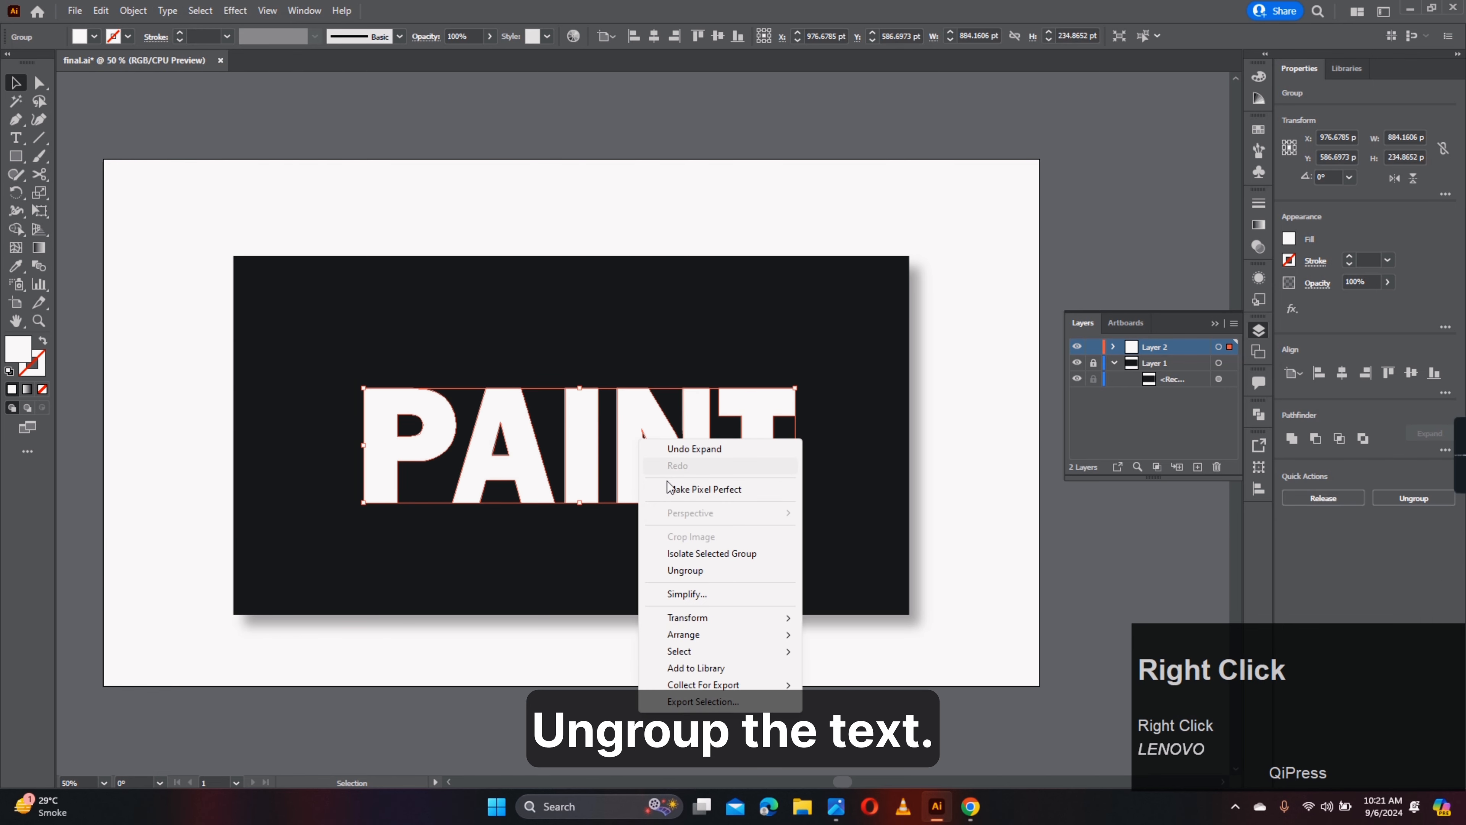
click(698, 576)
click(1018, 538)
Step: Move the letters P, A, I and N together to the left, opening a gap before the T
click(658, 468)
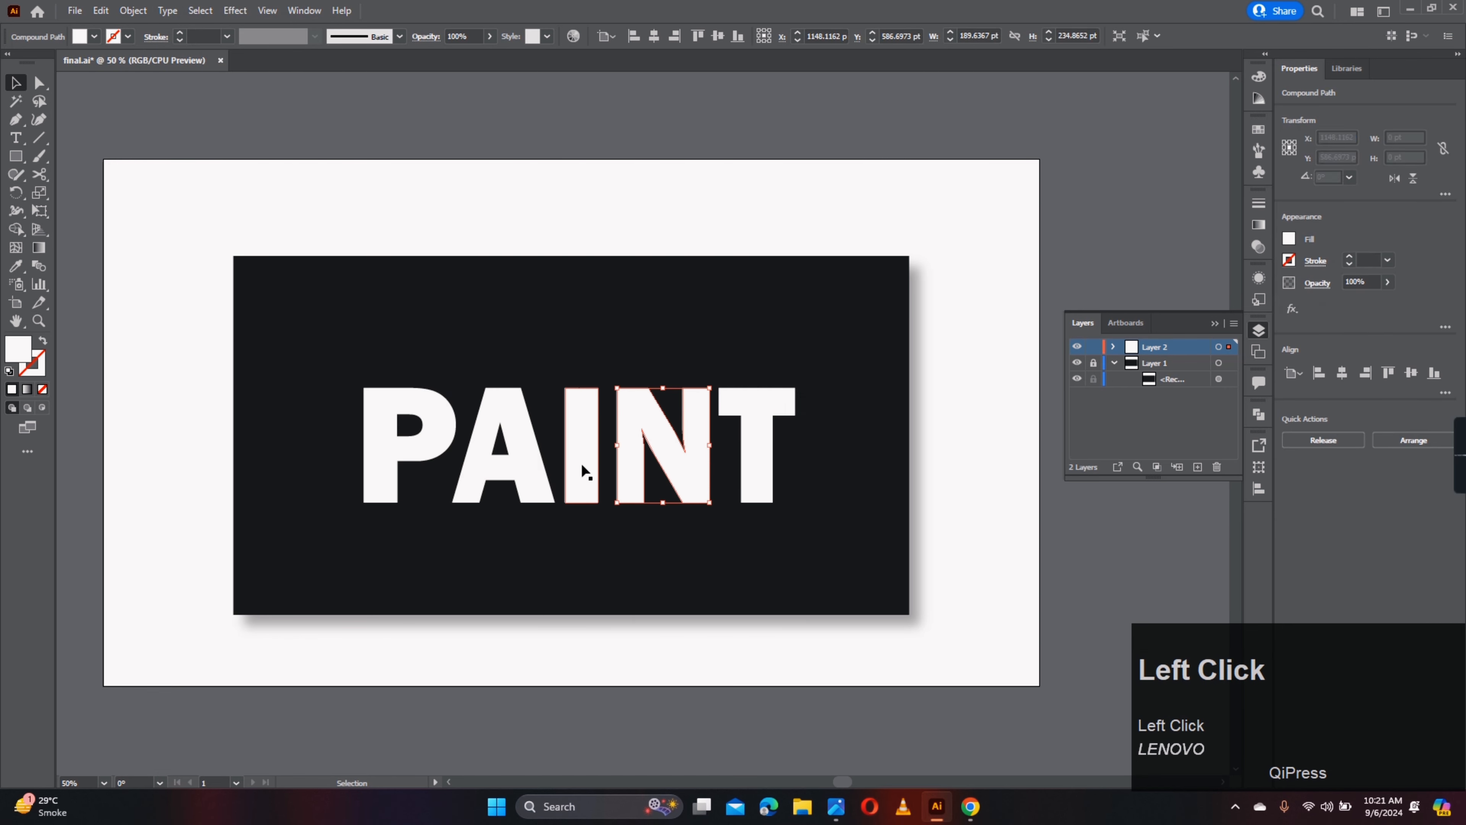
shift+click(579, 461)
shift+click(507, 462)
shift+click(425, 447)
drag(594, 449, 549, 450)
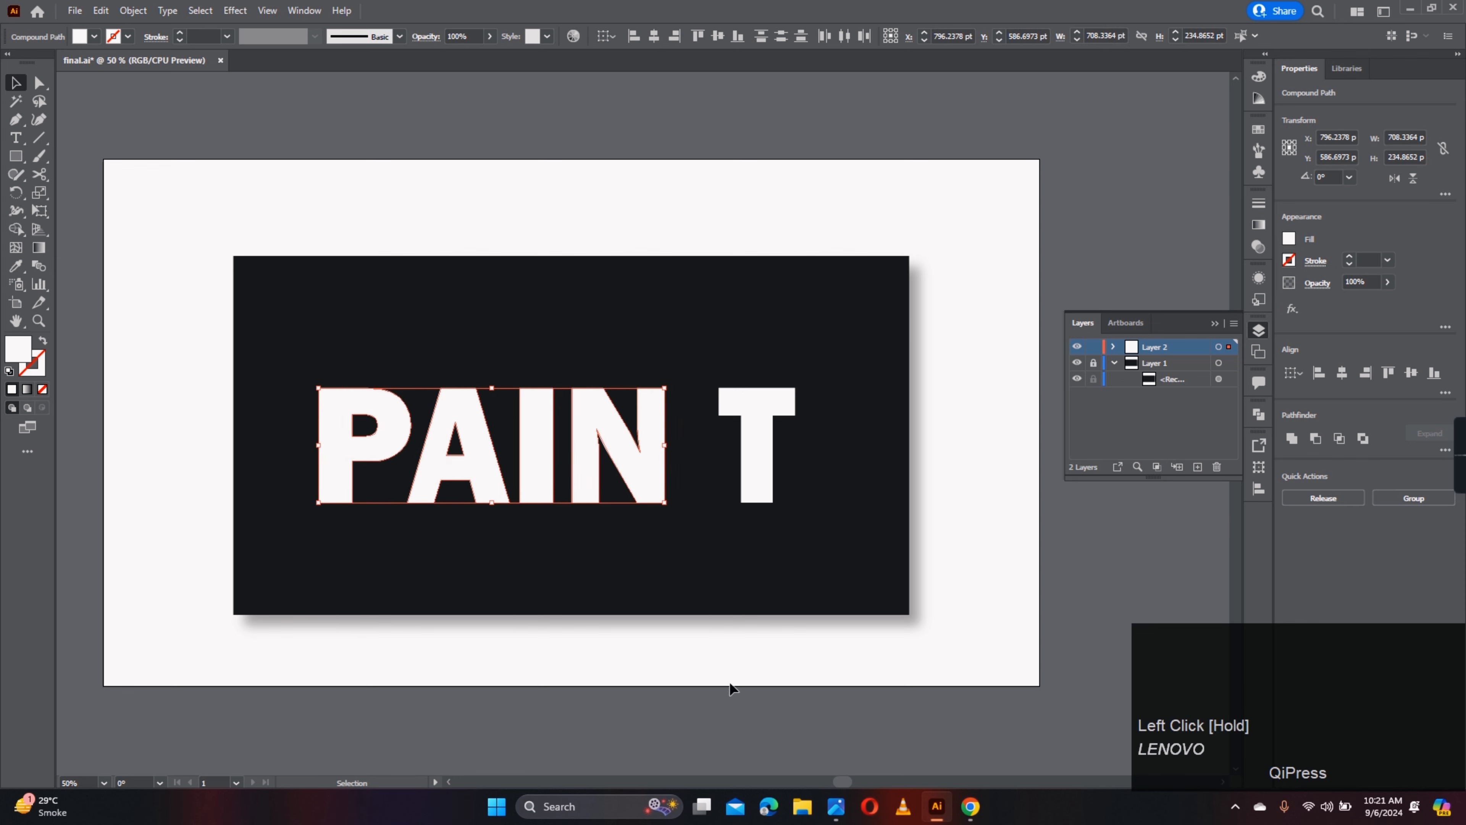
click(731, 680)
Step: Move the T slightly left and shift its crossbar's two left anchor points outward by 18 pt
scroll(684, 460, up, 3)
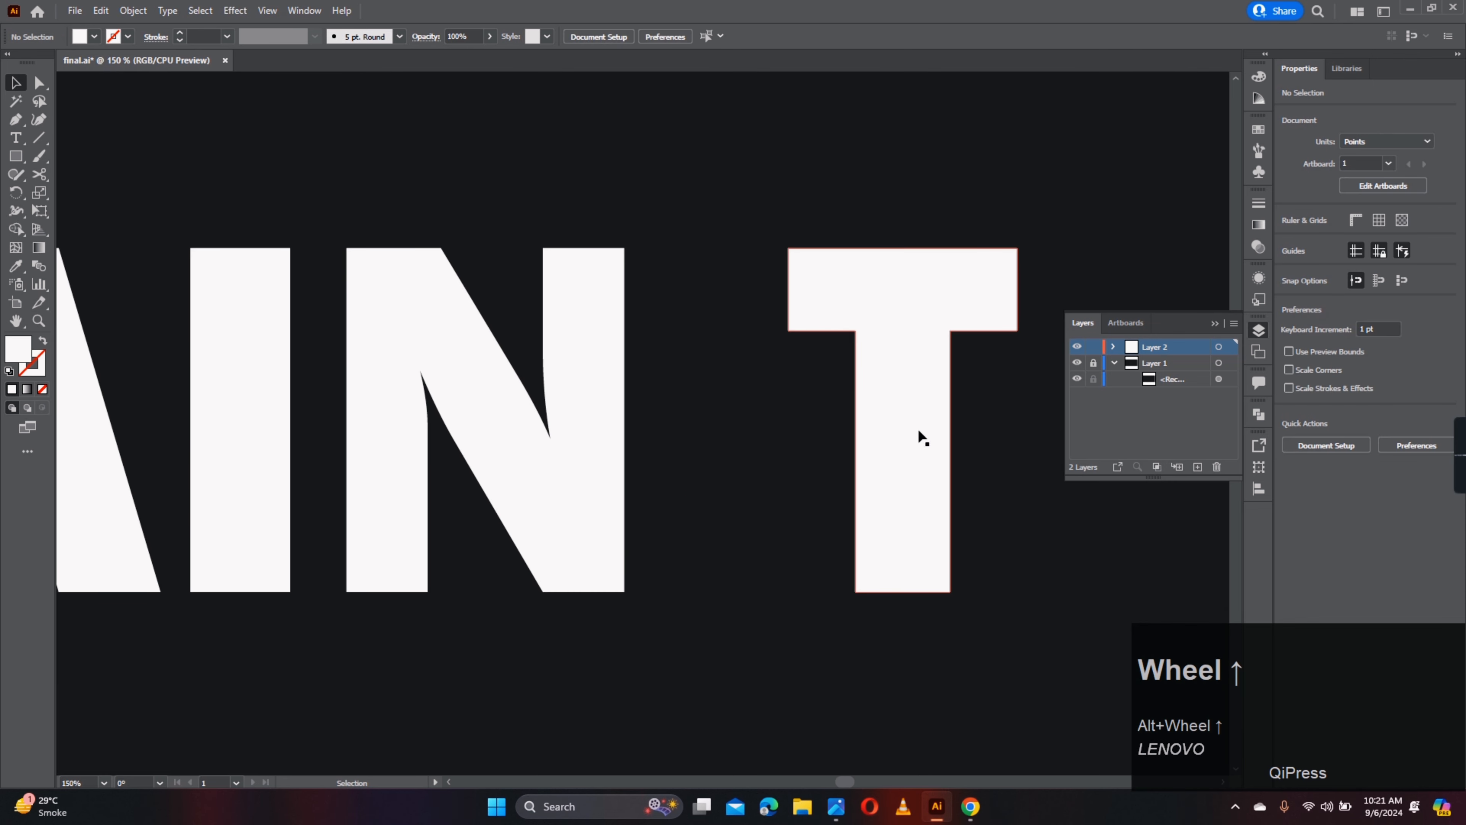
drag(903, 446, 857, 448)
key(a)
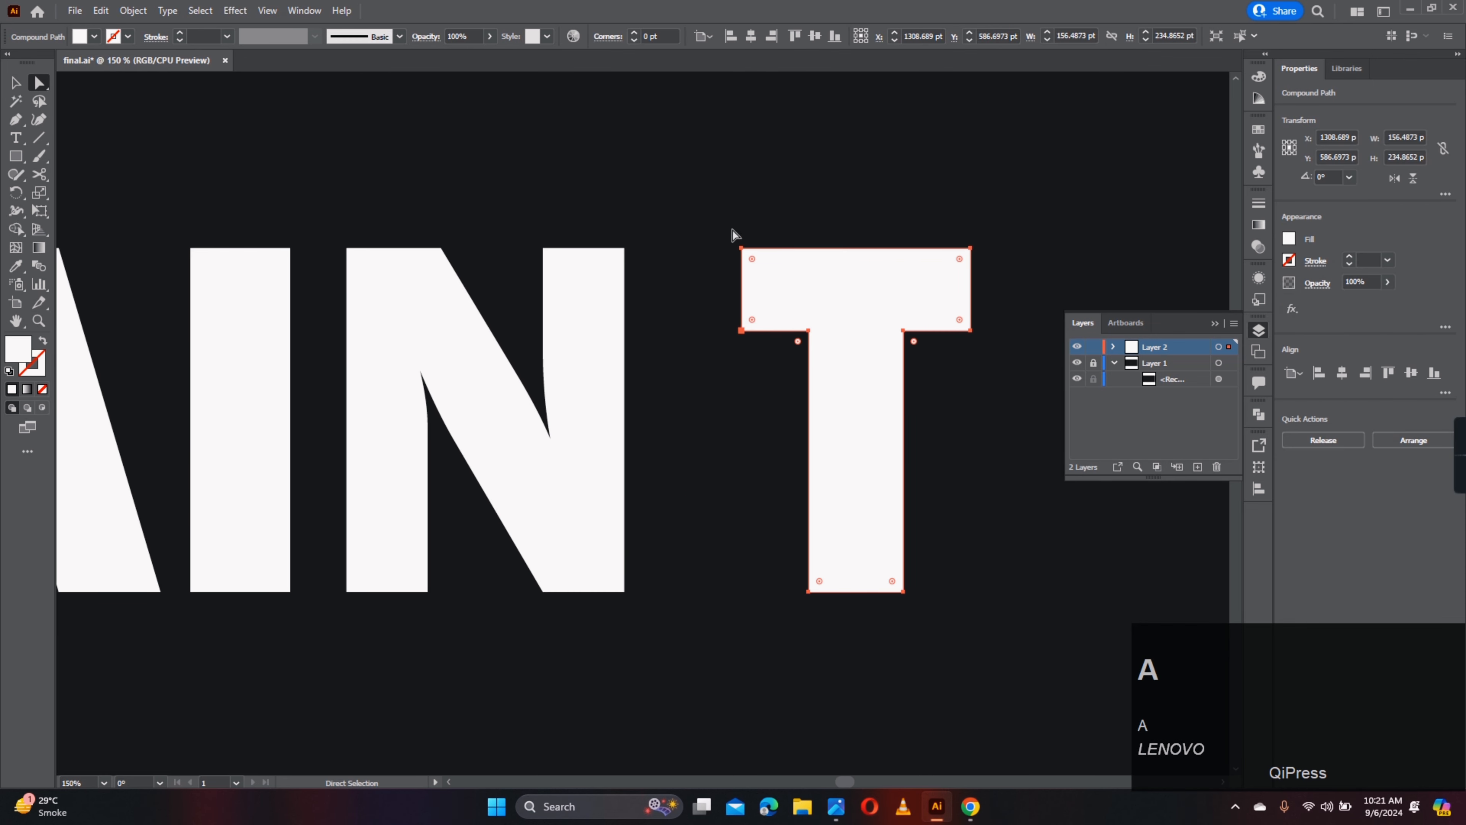
click(742, 249)
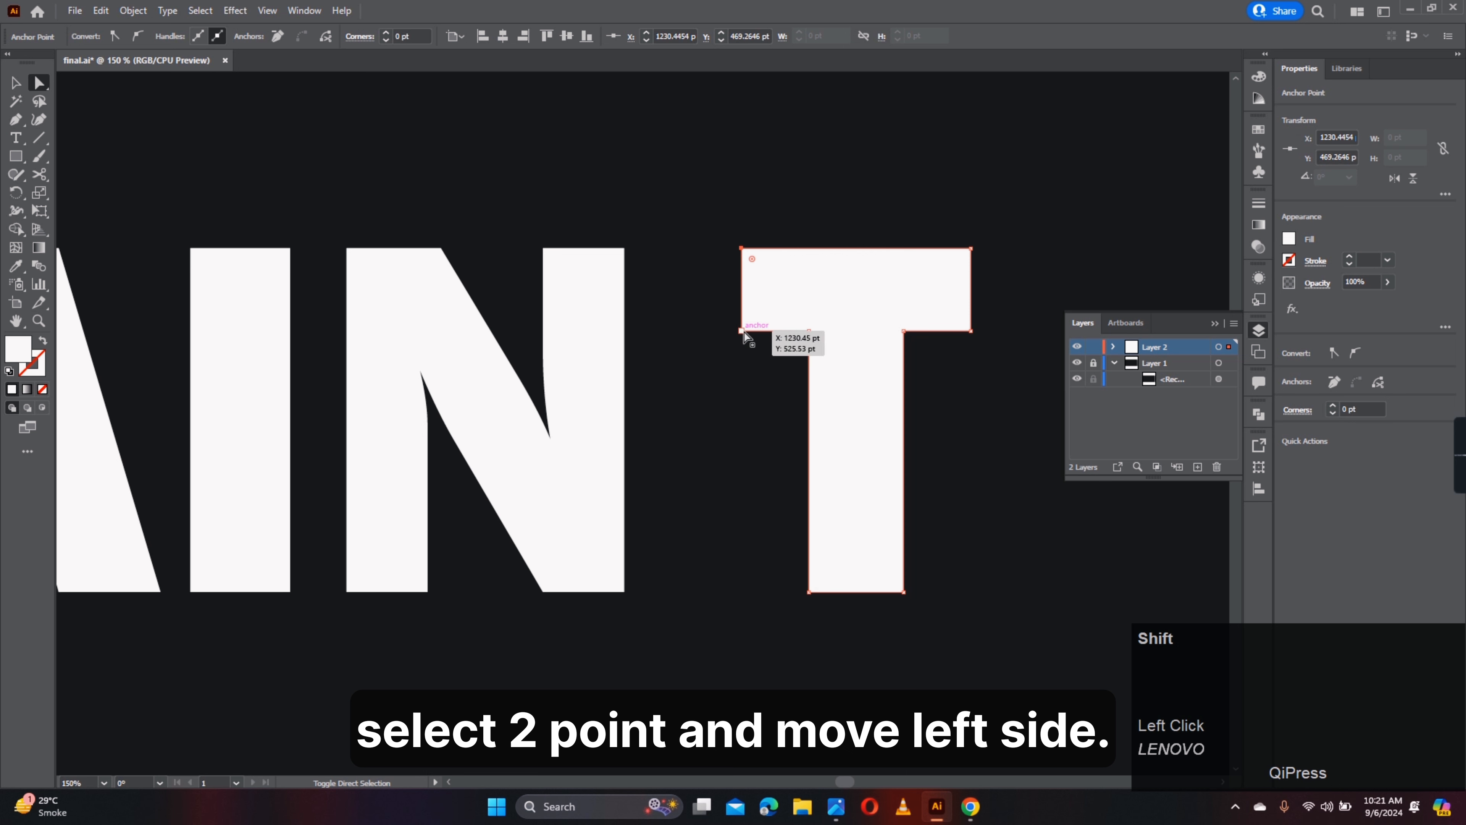
shift+click(744, 334)
key(Left)
key(Left)
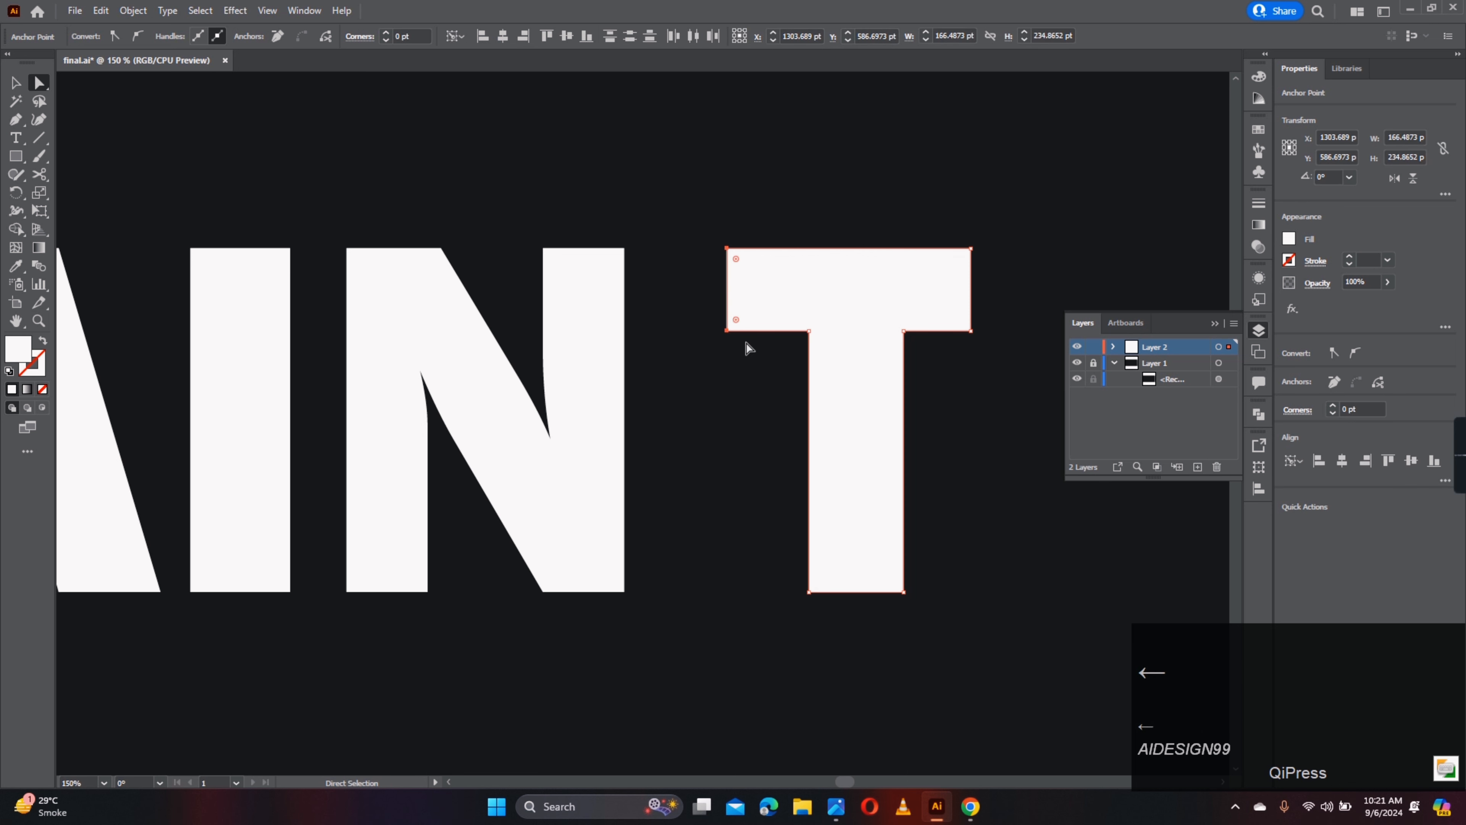
key(Left)
key(Left)
Step: Shift the two right anchor points of the T's crossbar outward, widening the letter to about 194.5 pt
click(971, 330)
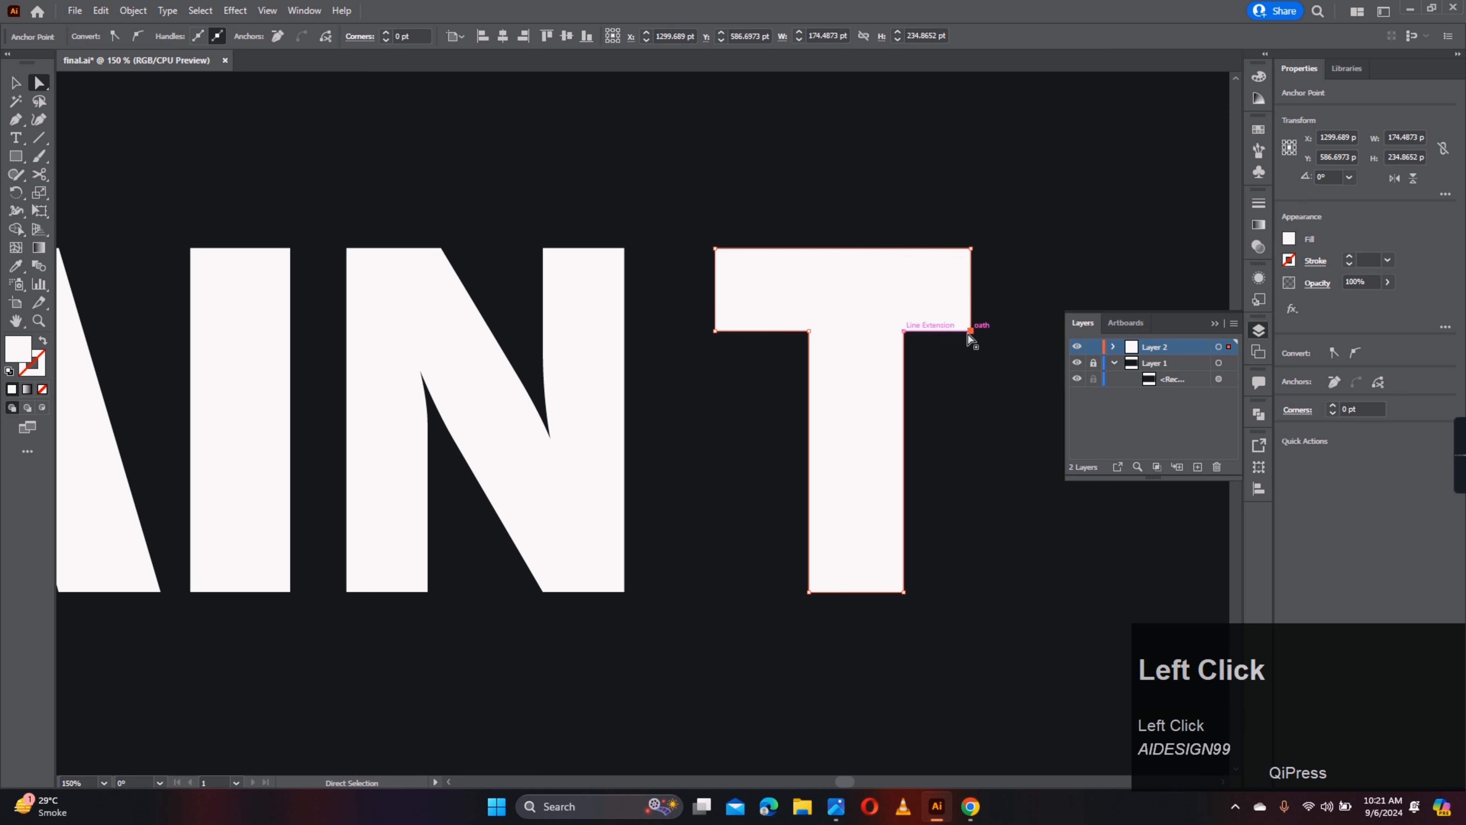
shift+click(972, 248)
key(Right)
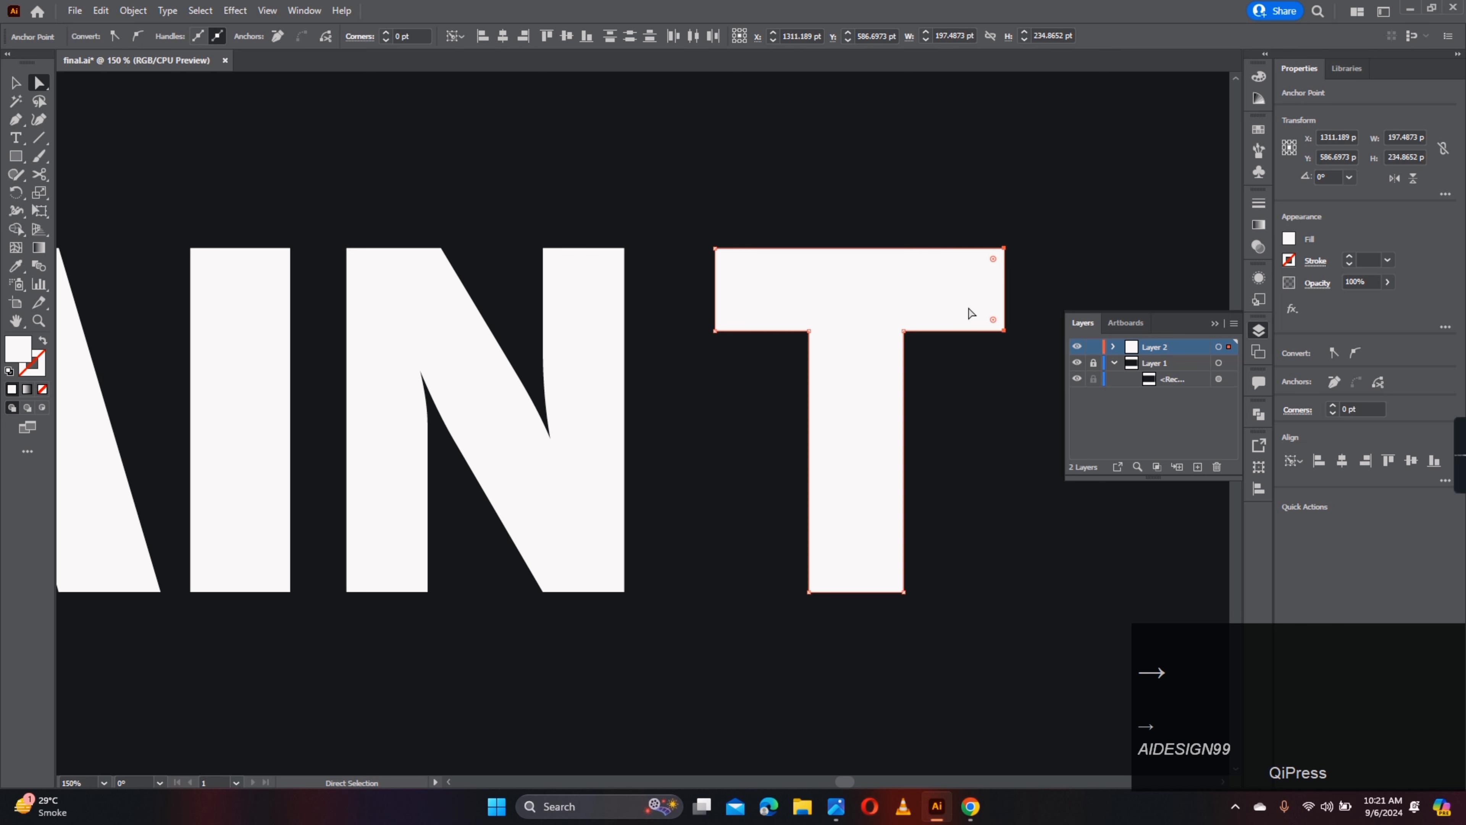
Step: Add four anchor points to the T's stem, two level pairs on its left and right edges
click(904, 331)
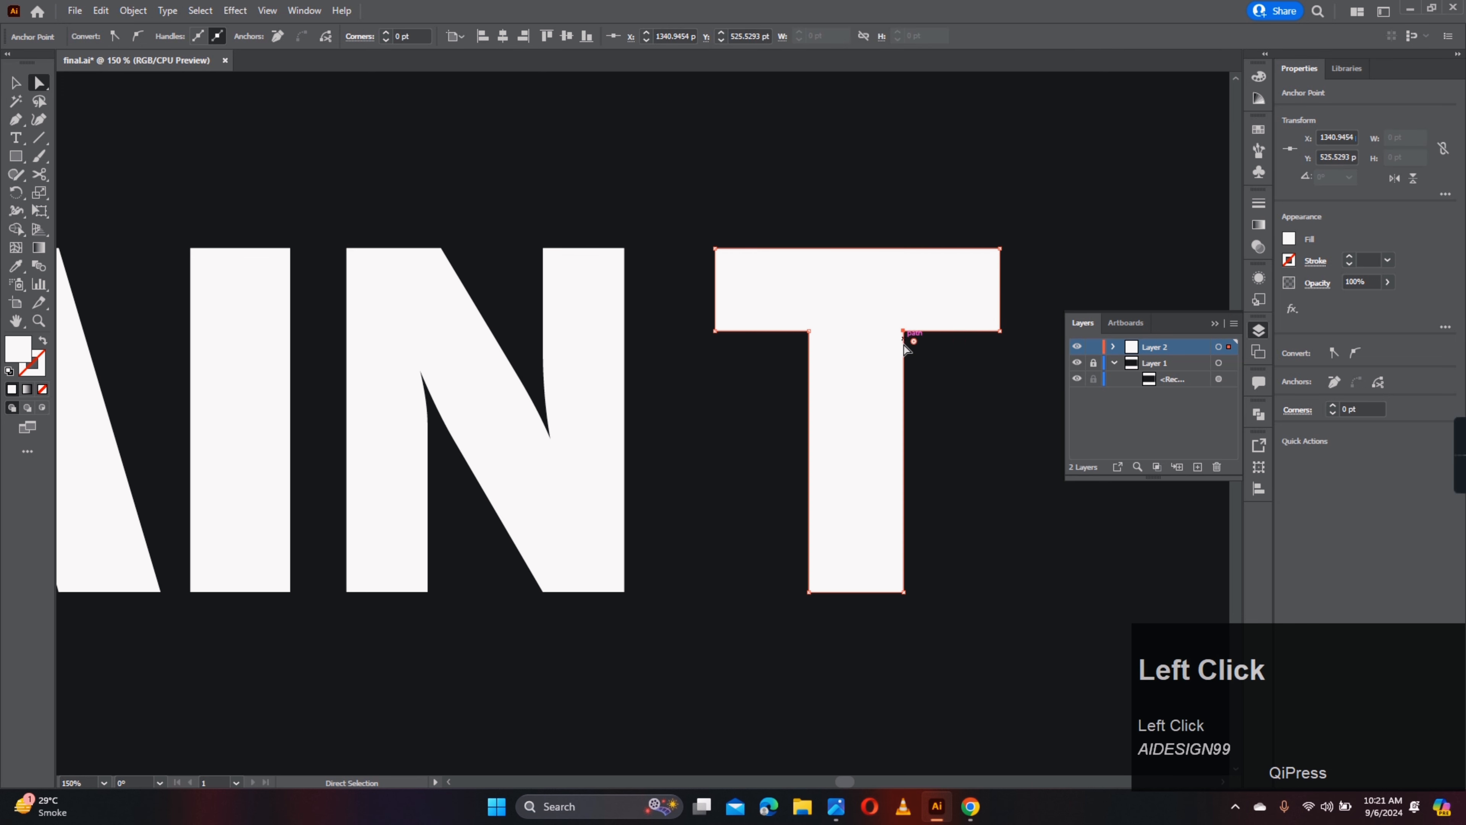
right_click(27, 127)
click(75, 137)
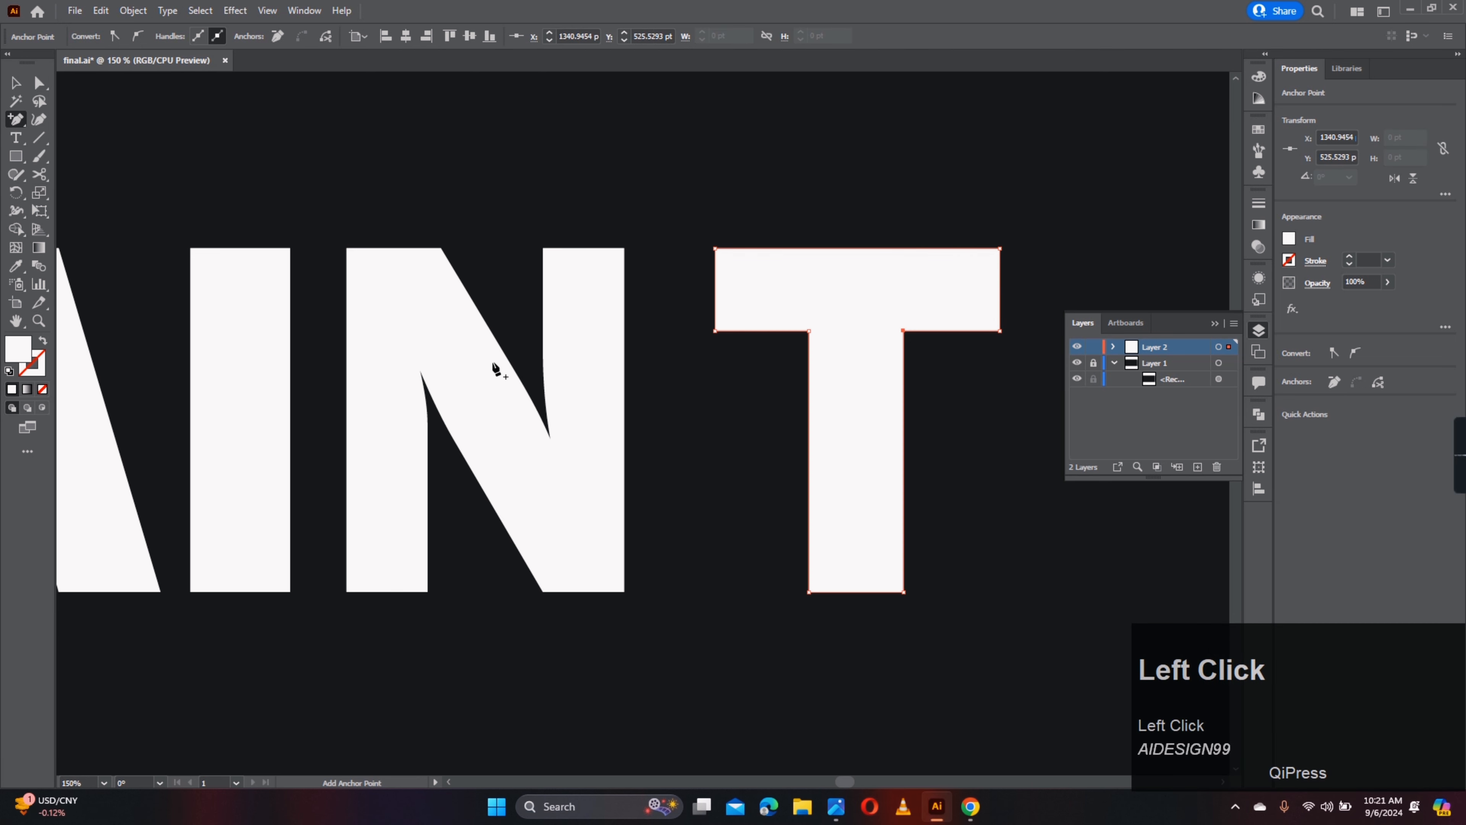
click(808, 391)
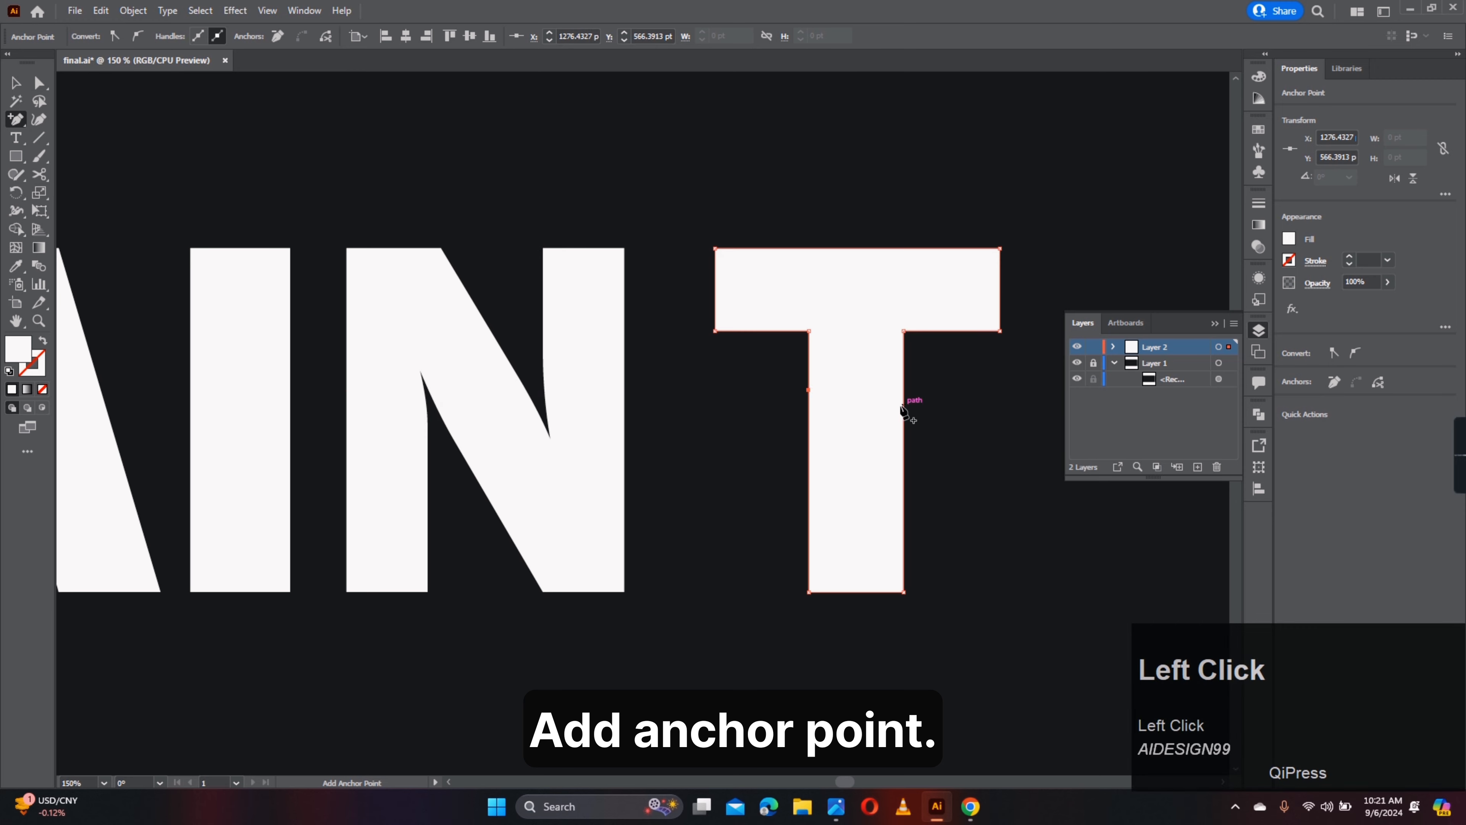
click(904, 390)
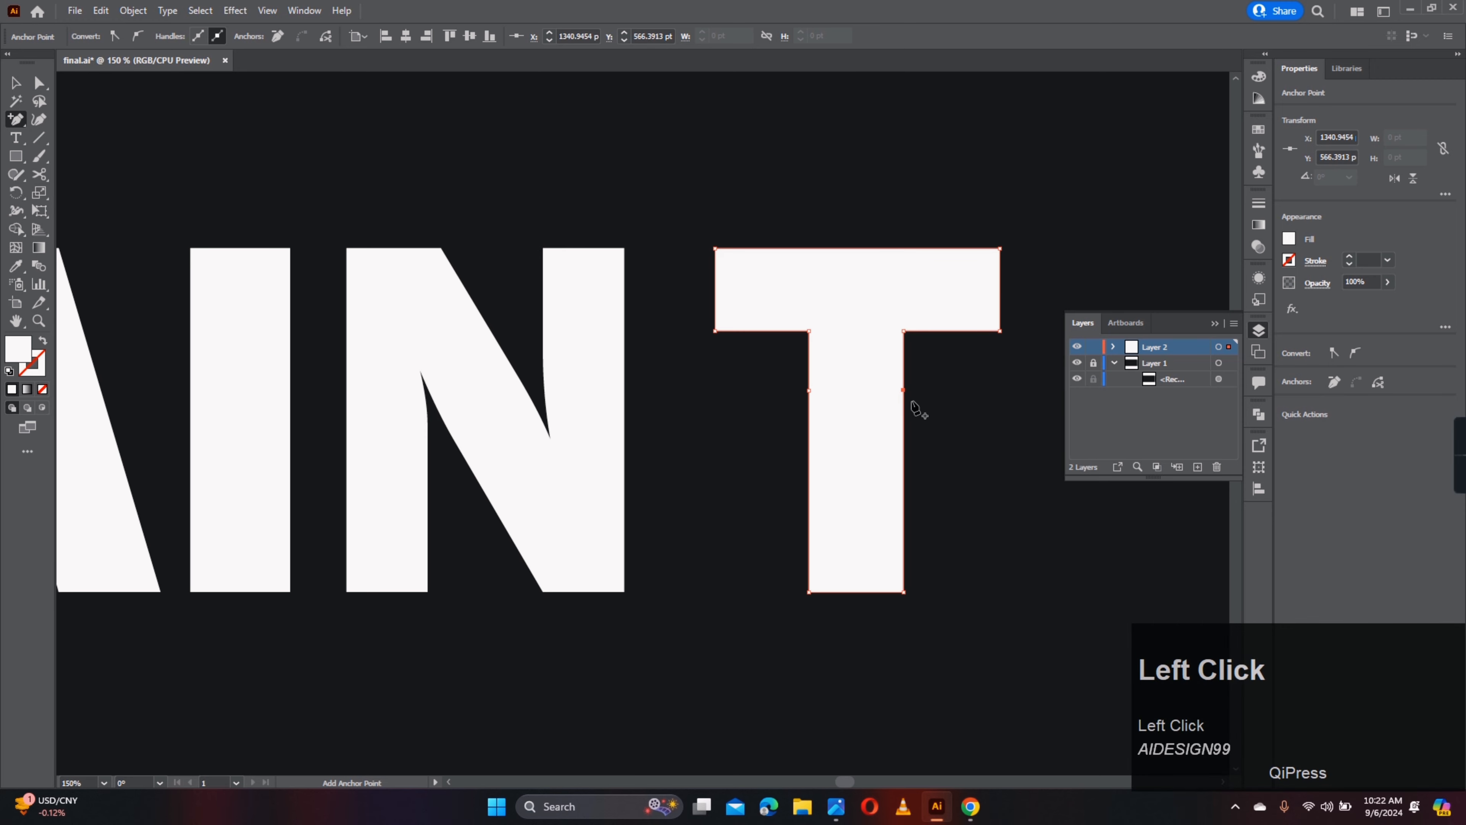
click(903, 490)
click(809, 490)
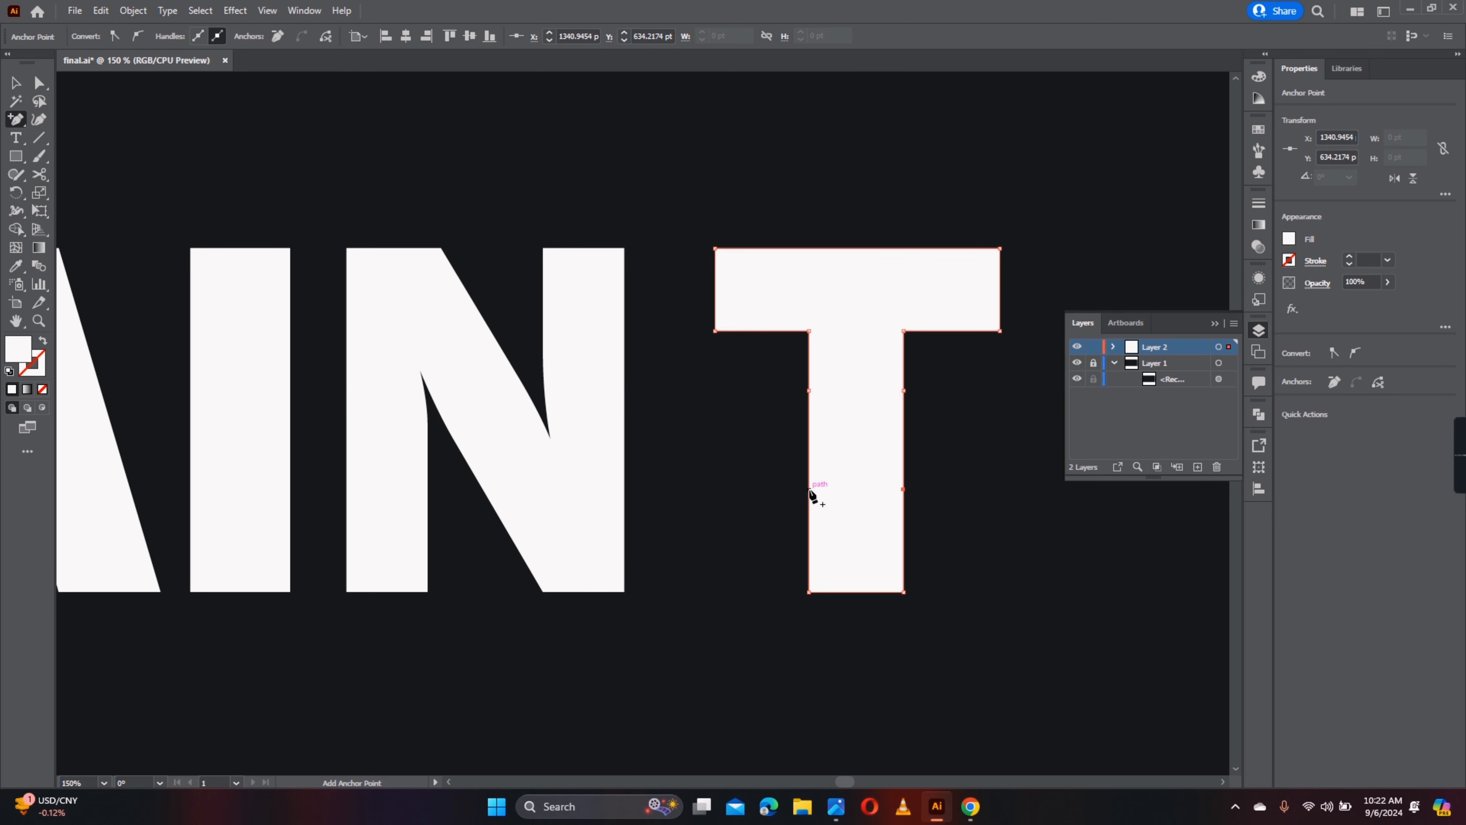
Step: Bulge the T's stem outward at the lower pair of added anchor points and round them to about 229.5 pt
key(a)
drag(722, 554, 738, 556)
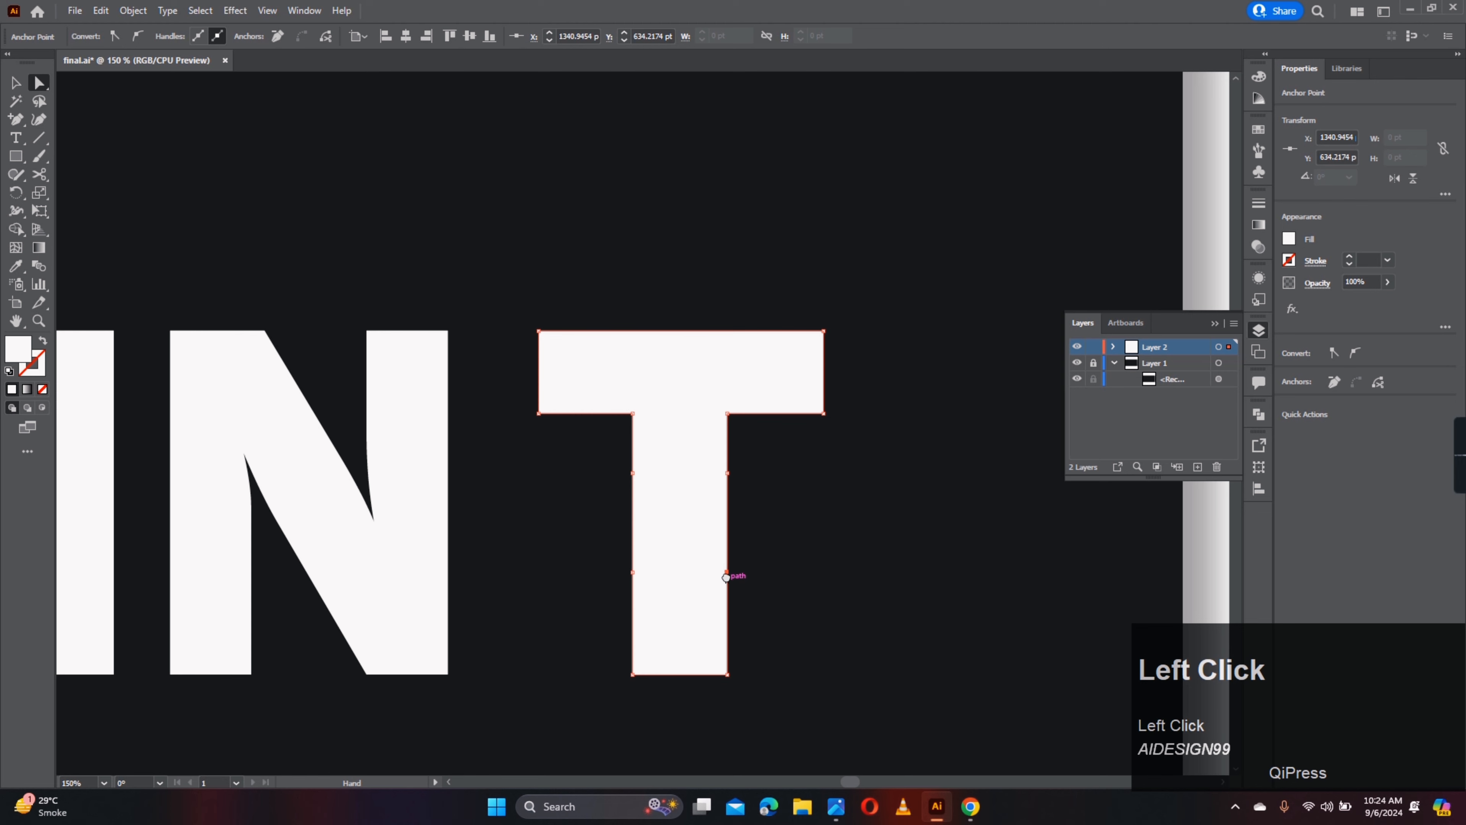
key(space)
drag(624, 555, 616, 556)
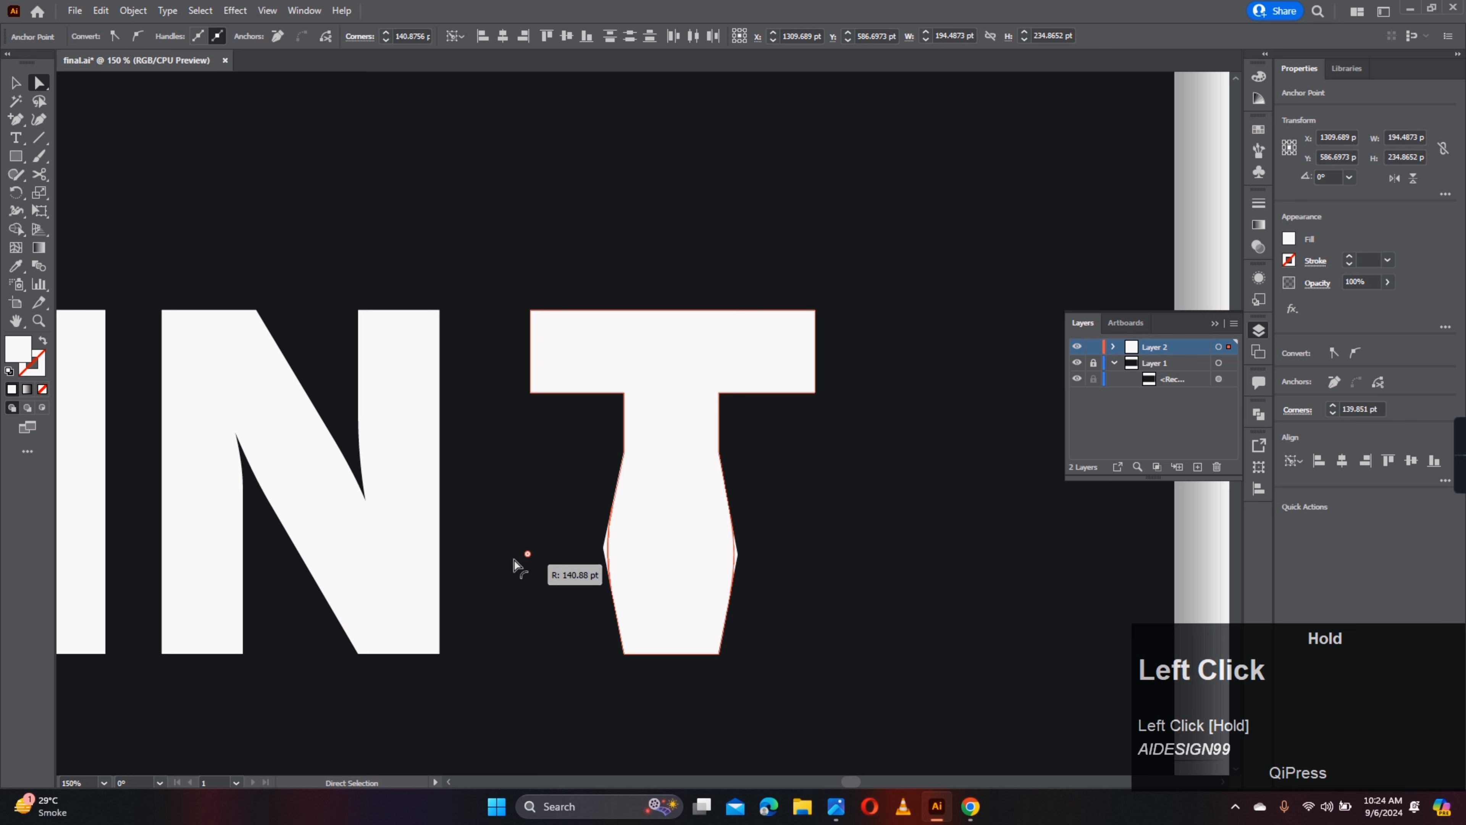
drag(514, 560, 396, 560)
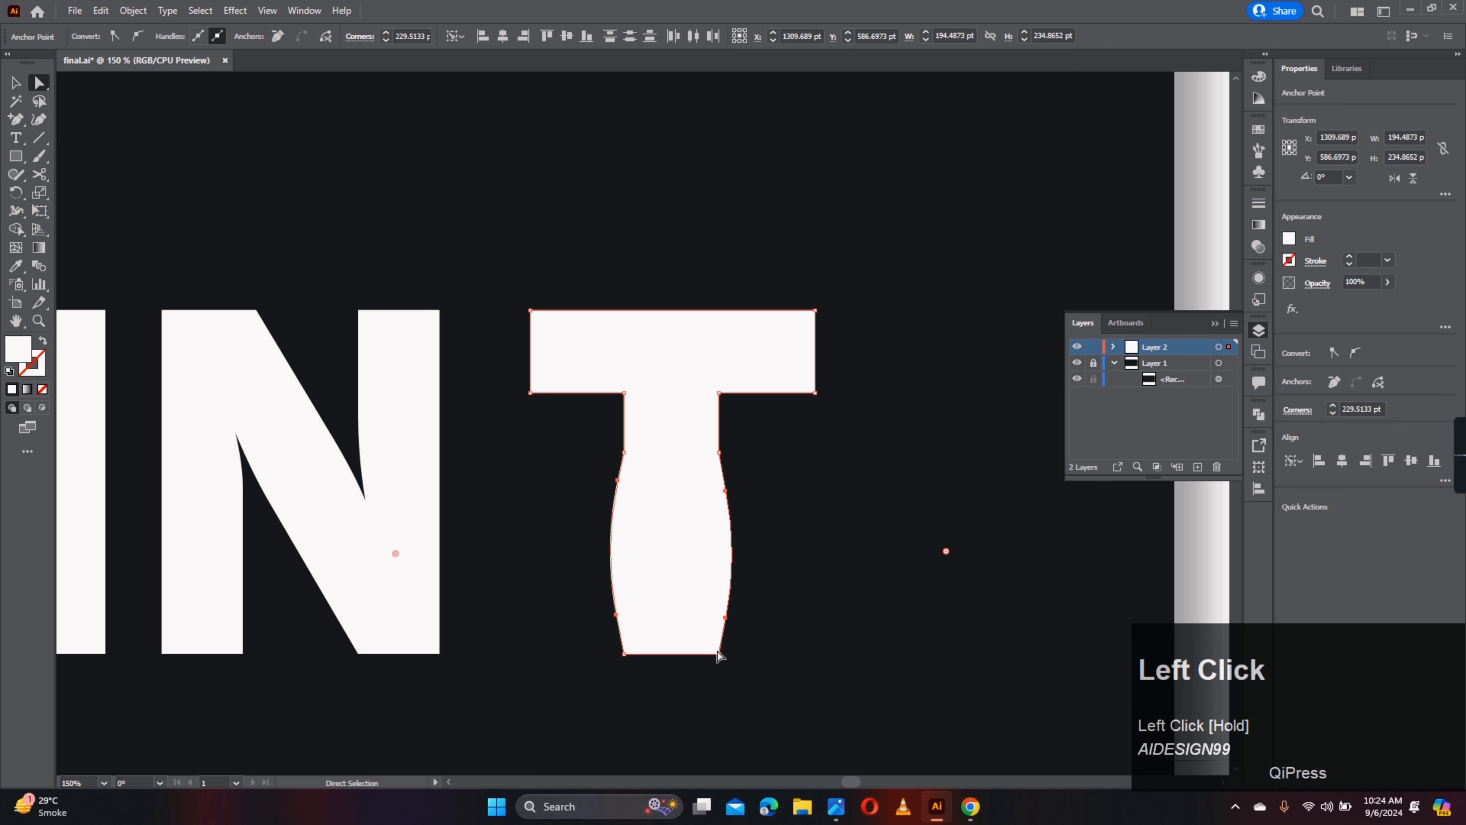
Step: Round the two bottom corners of the T's stem into a smooth handle end
click(718, 655)
shift+click(625, 654)
drag(637, 641, 673, 525)
click(790, 572)
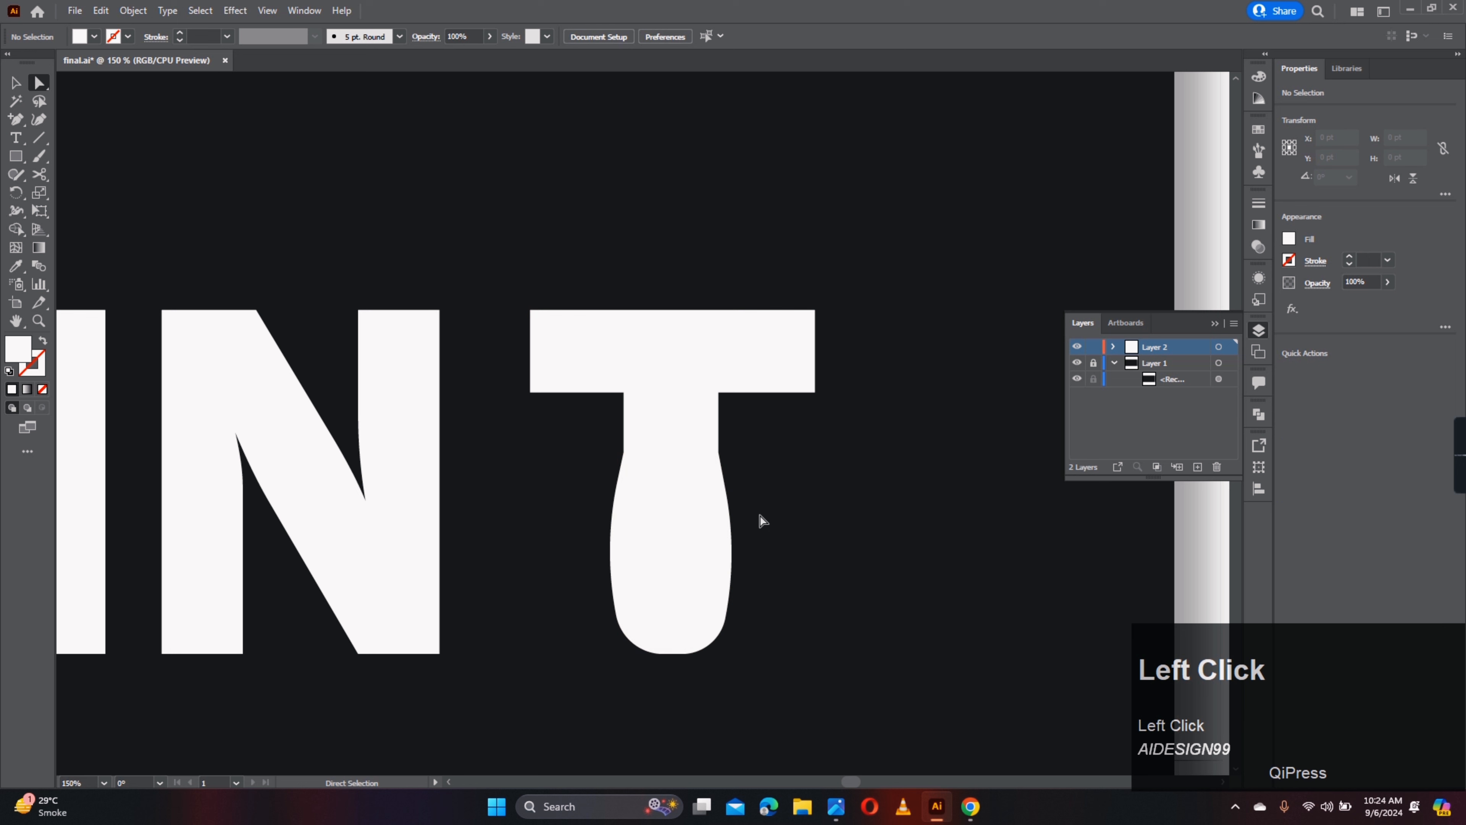
Step: Smooth the stem's upper pair of added anchor points and round the inner corners beneath the crossbar to about 23 pt
click(722, 456)
shift+click(623, 455)
drag(609, 455, 379, 461)
drag(716, 407, 581, 437)
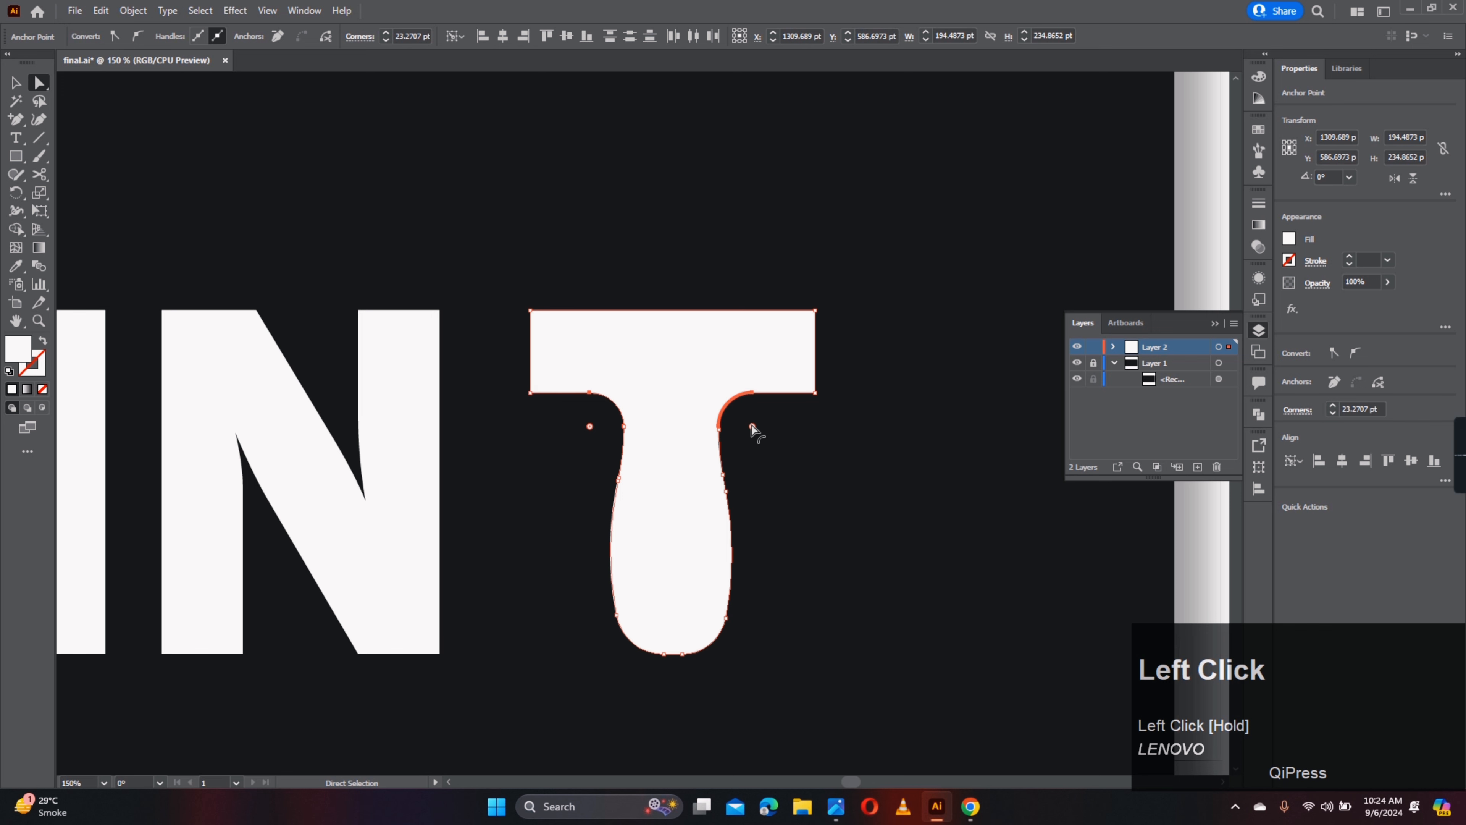
click(784, 516)
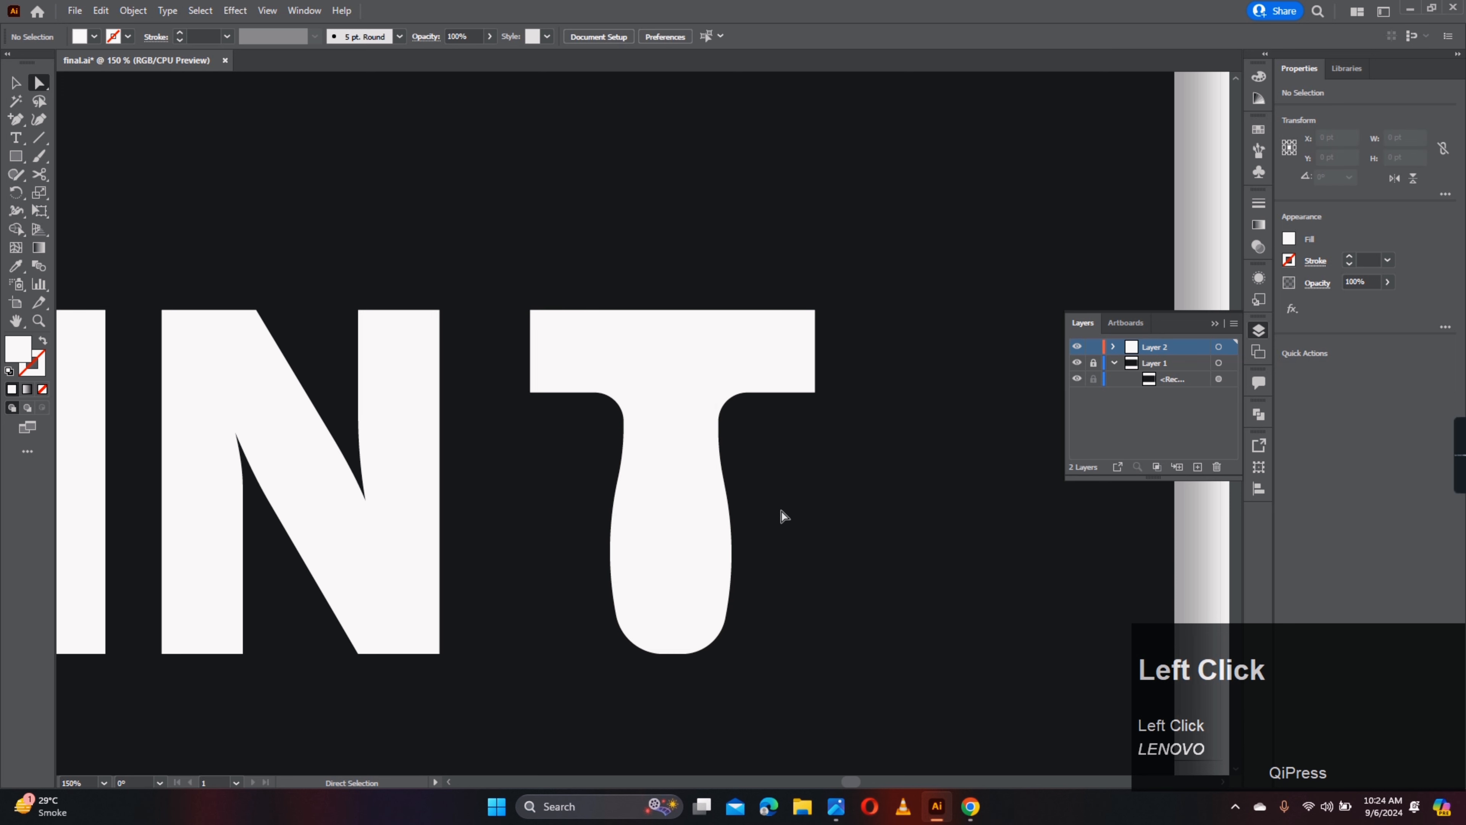
Step: Raise the lower side anchor points of the T's handle so its bottom end tapers in a smooth curve
click(690, 632)
alt+scroll(699, 626, up, 1)
click(723, 630)
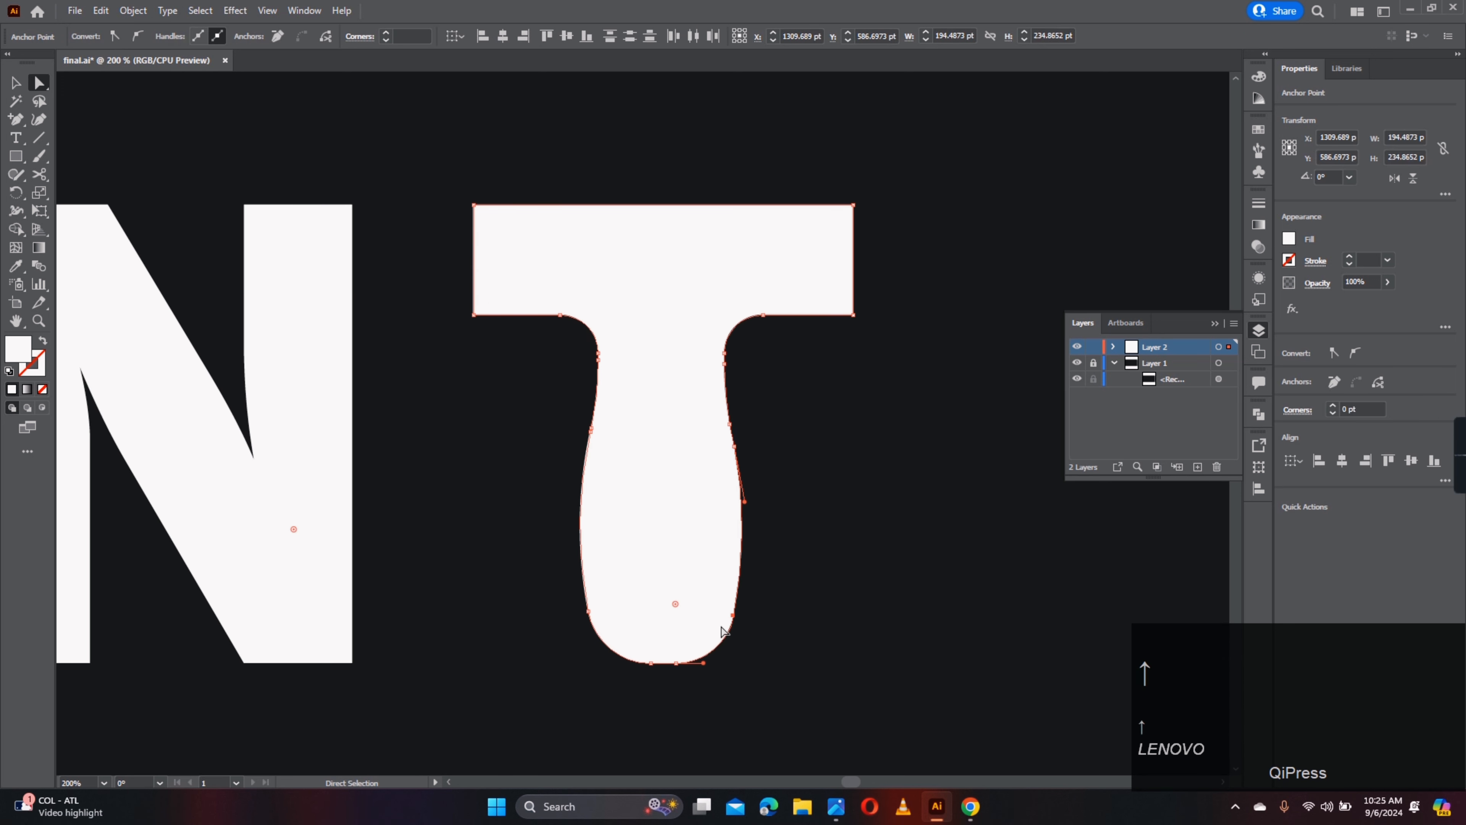
drag(580, 657, 649, 597)
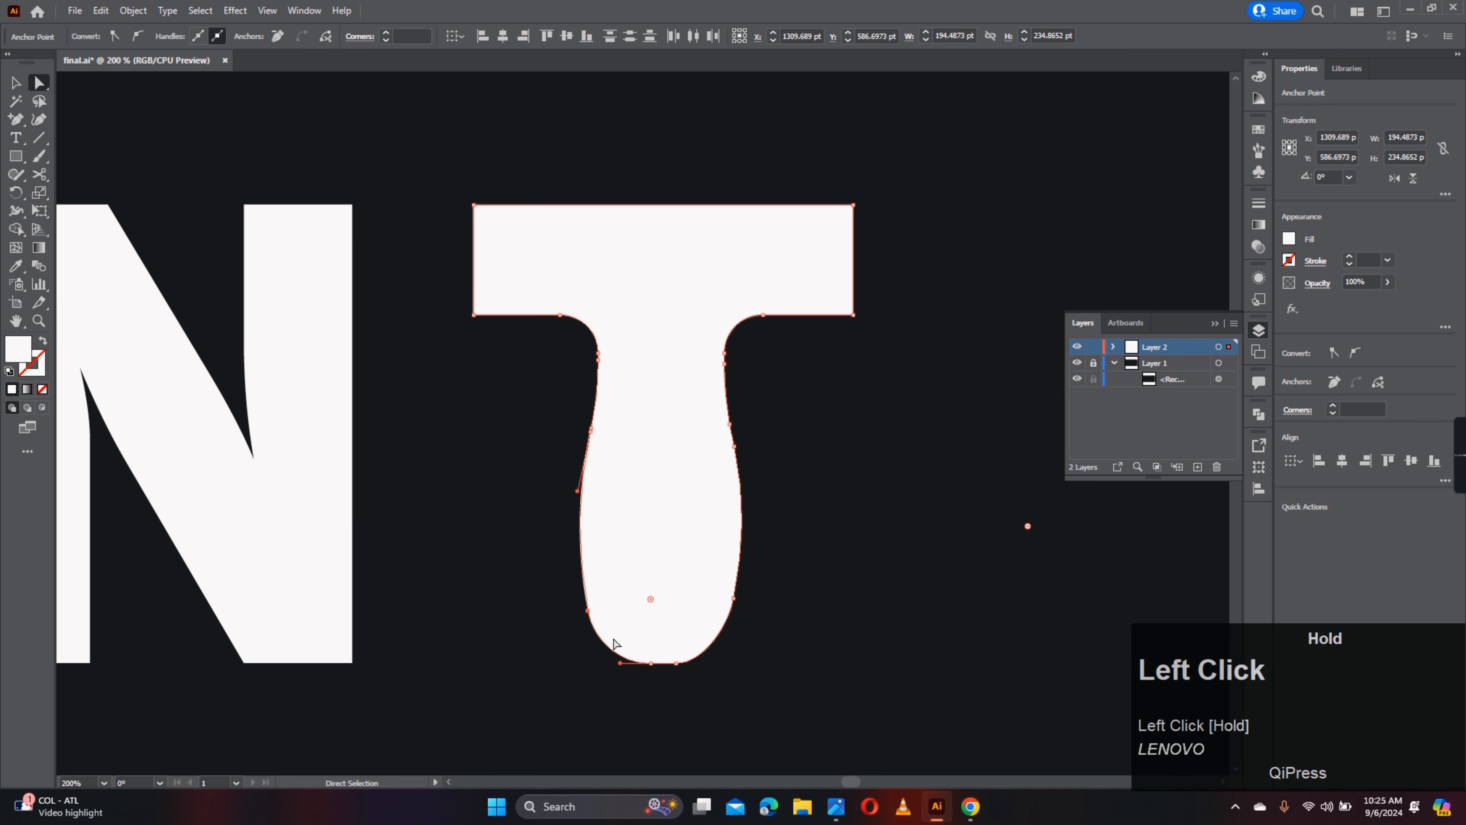
key(Up)
key(Up)
key(Up)
key(Up)
key(Up)
click(764, 671)
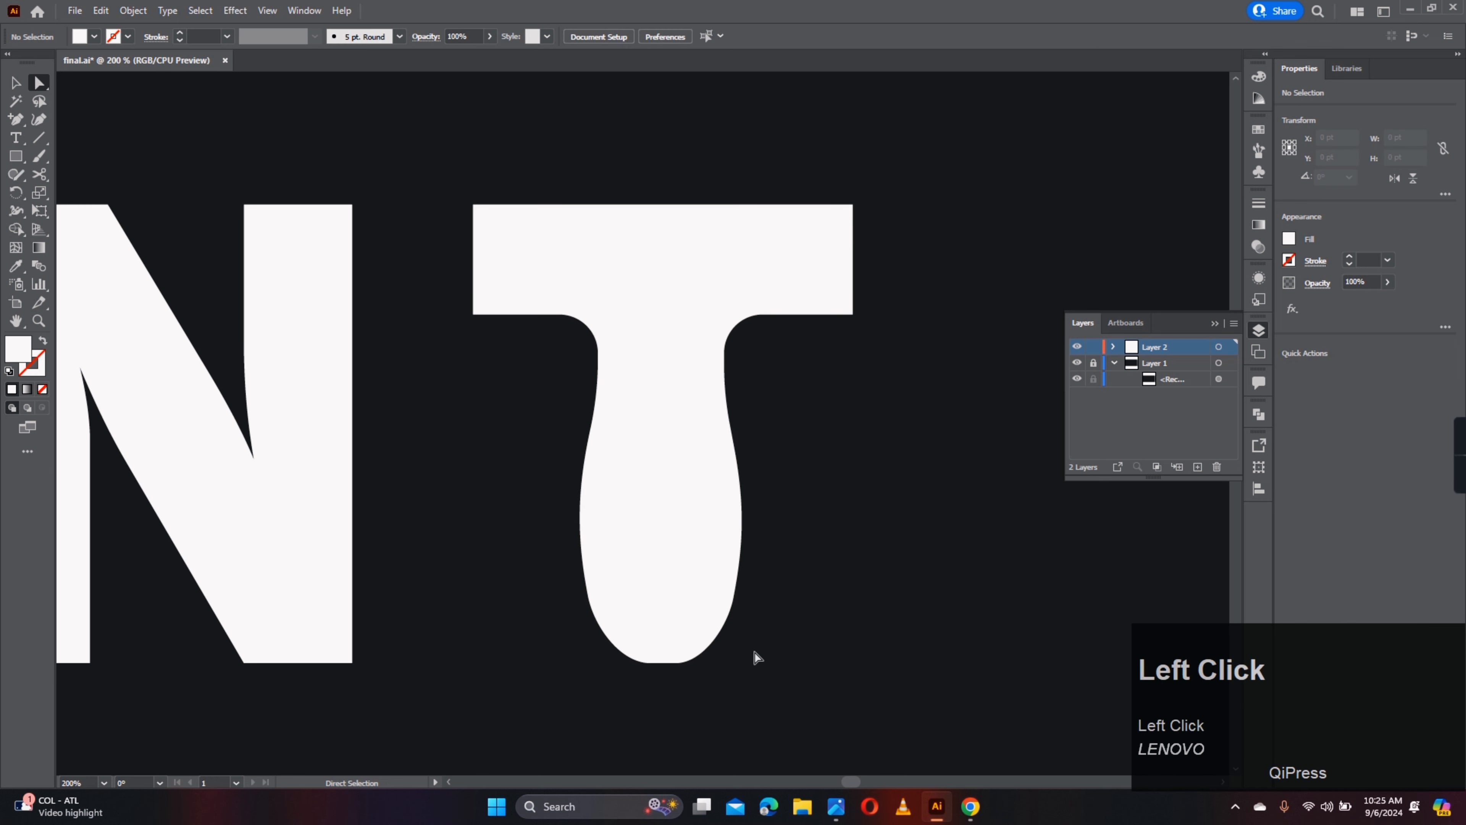
Step: Draw a white rectangle about 168 by 126 pt centred just above the T's crossbar
alt+scroll(750, 644, down, 1)
click(855, 601)
alt+scroll(857, 664, down, 3)
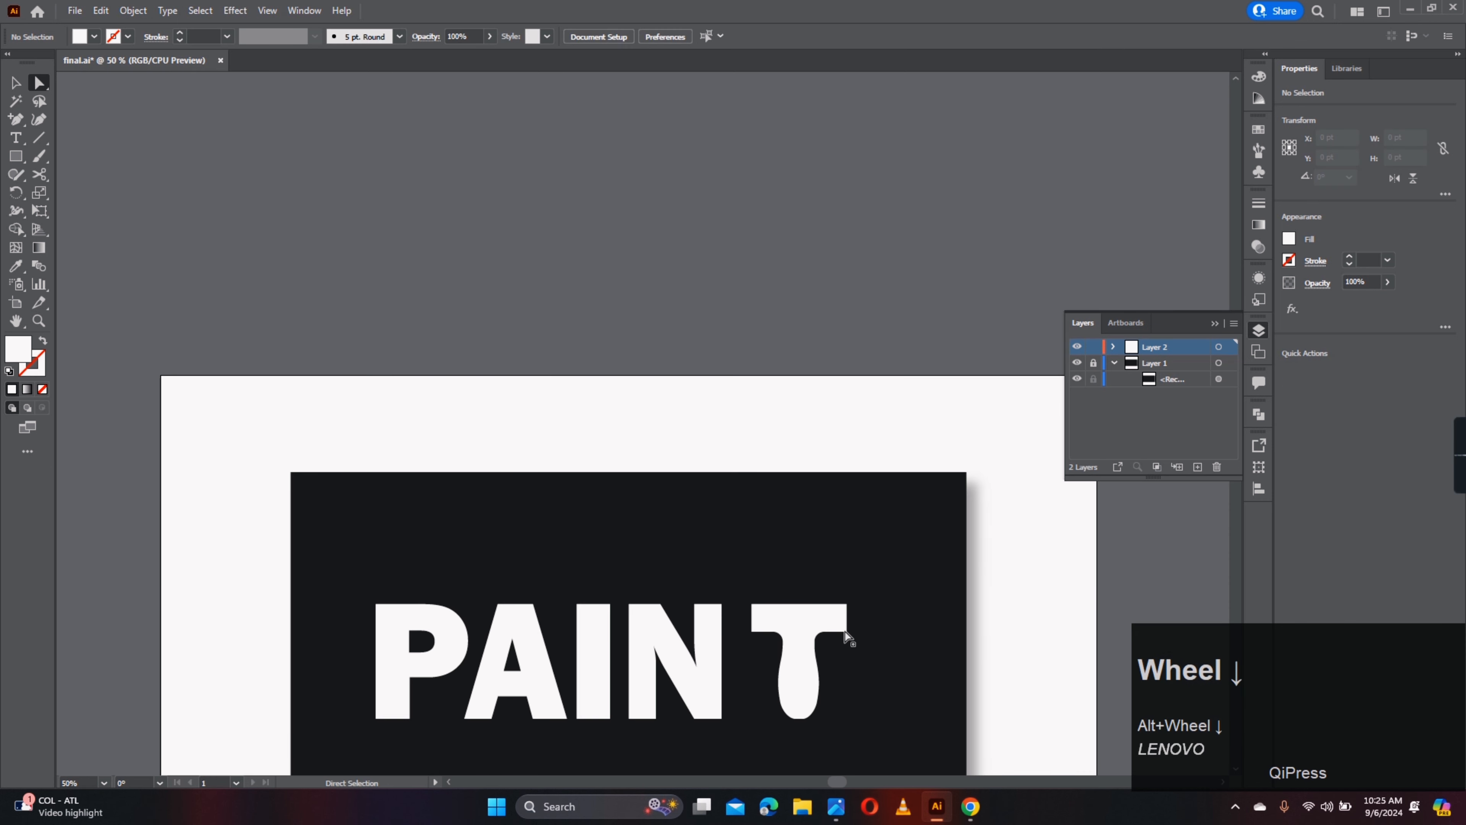
alt+scroll(847, 637, up, 3)
drag(828, 609, 764, 564)
click(16, 156)
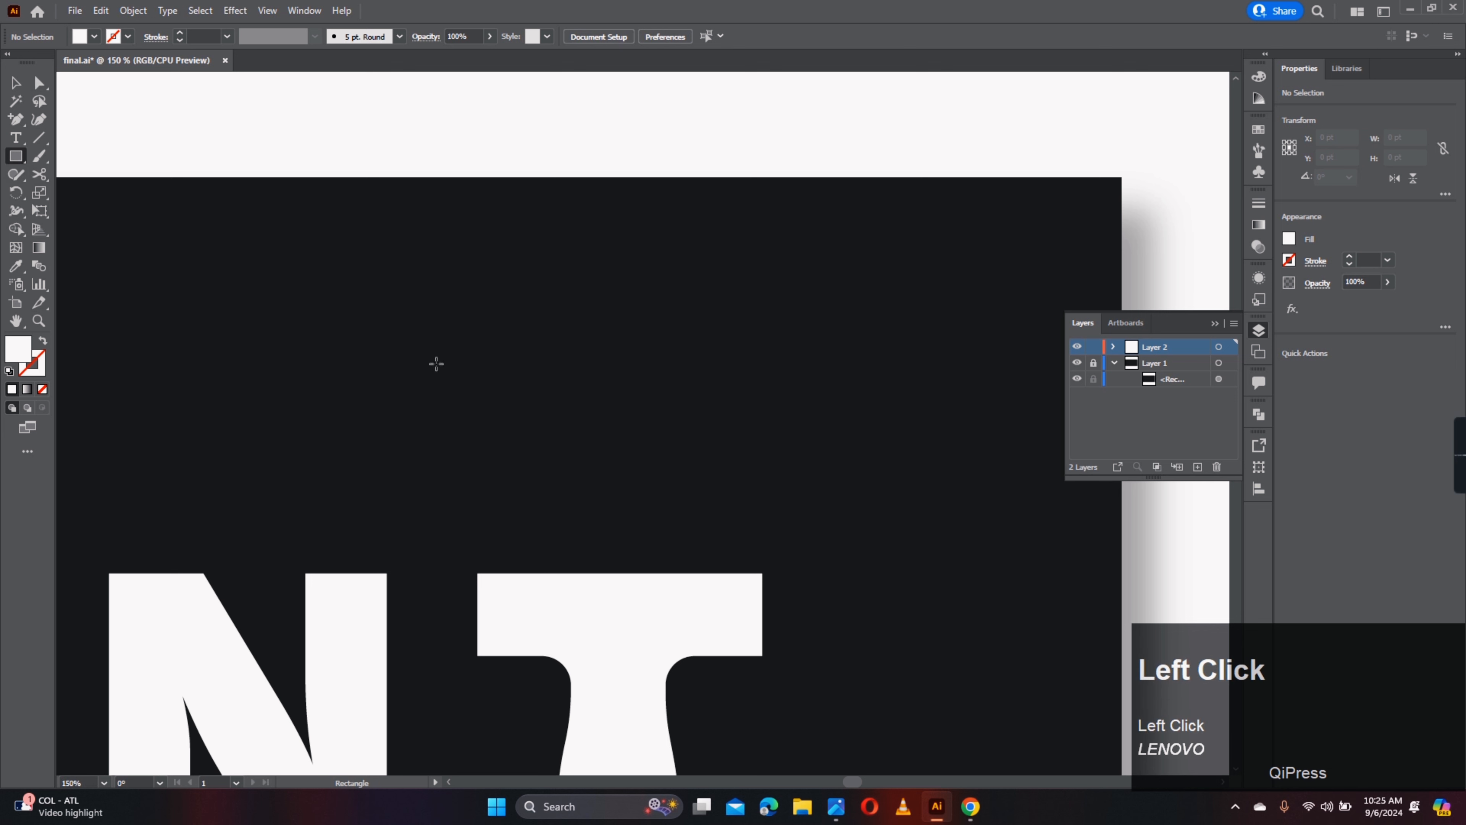
drag(500, 391, 745, 561)
drag(626, 391, 622, 375)
Step: Add two groups of anchor points along the rectangle's top edge, one near each end
click(16, 120)
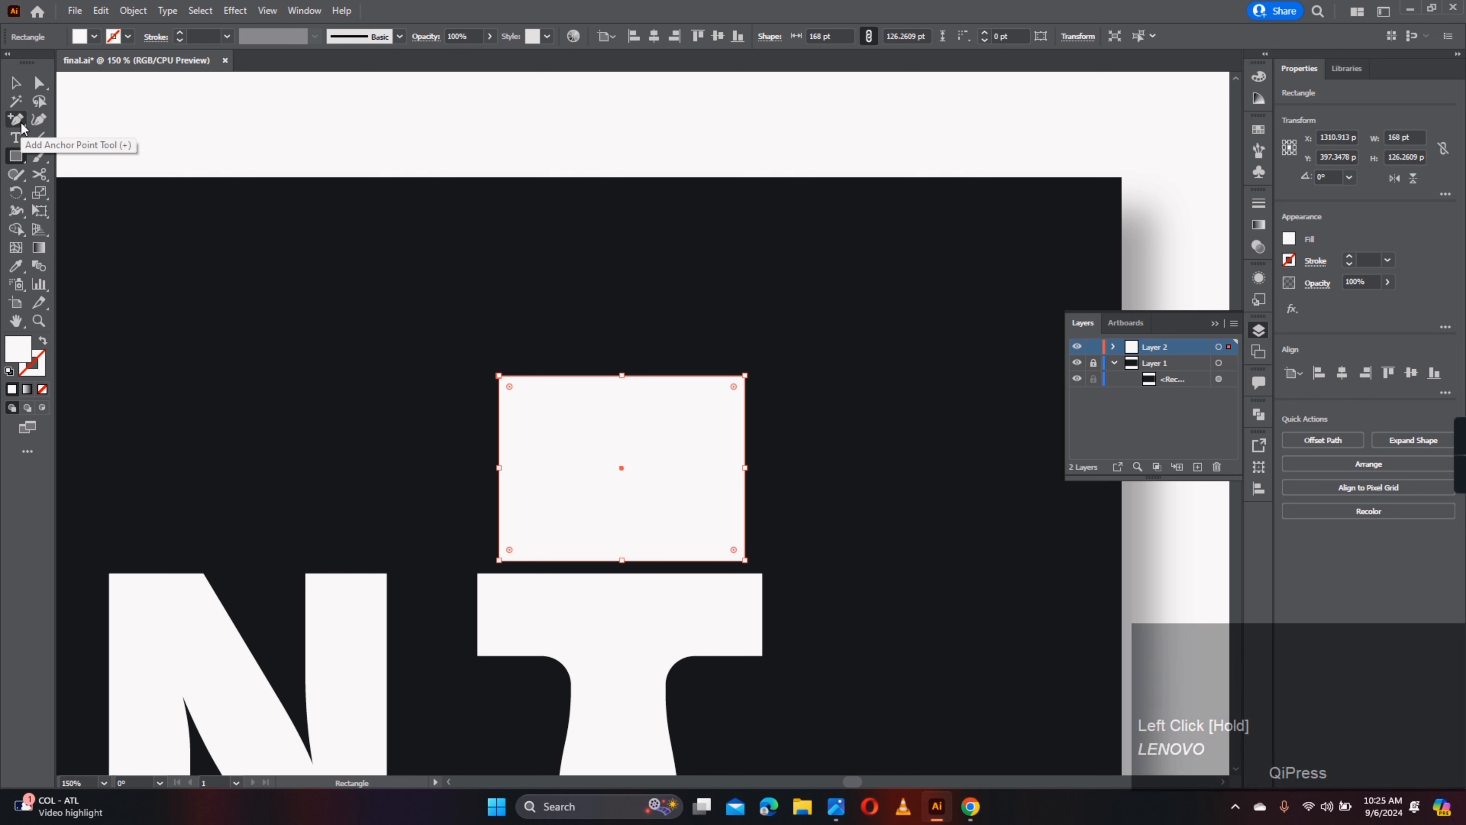
click(542, 376)
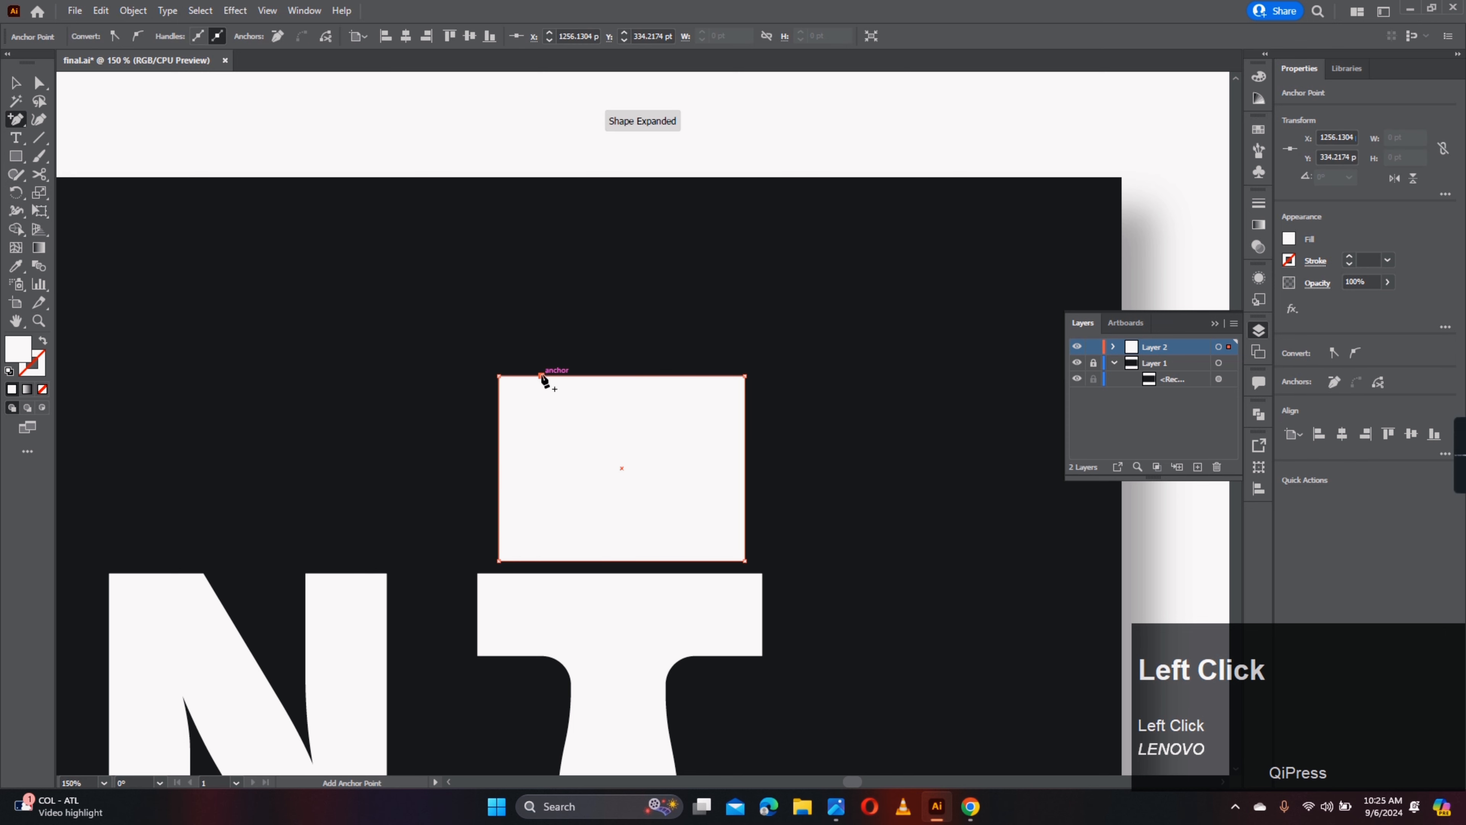
click(562, 375)
click(656, 376)
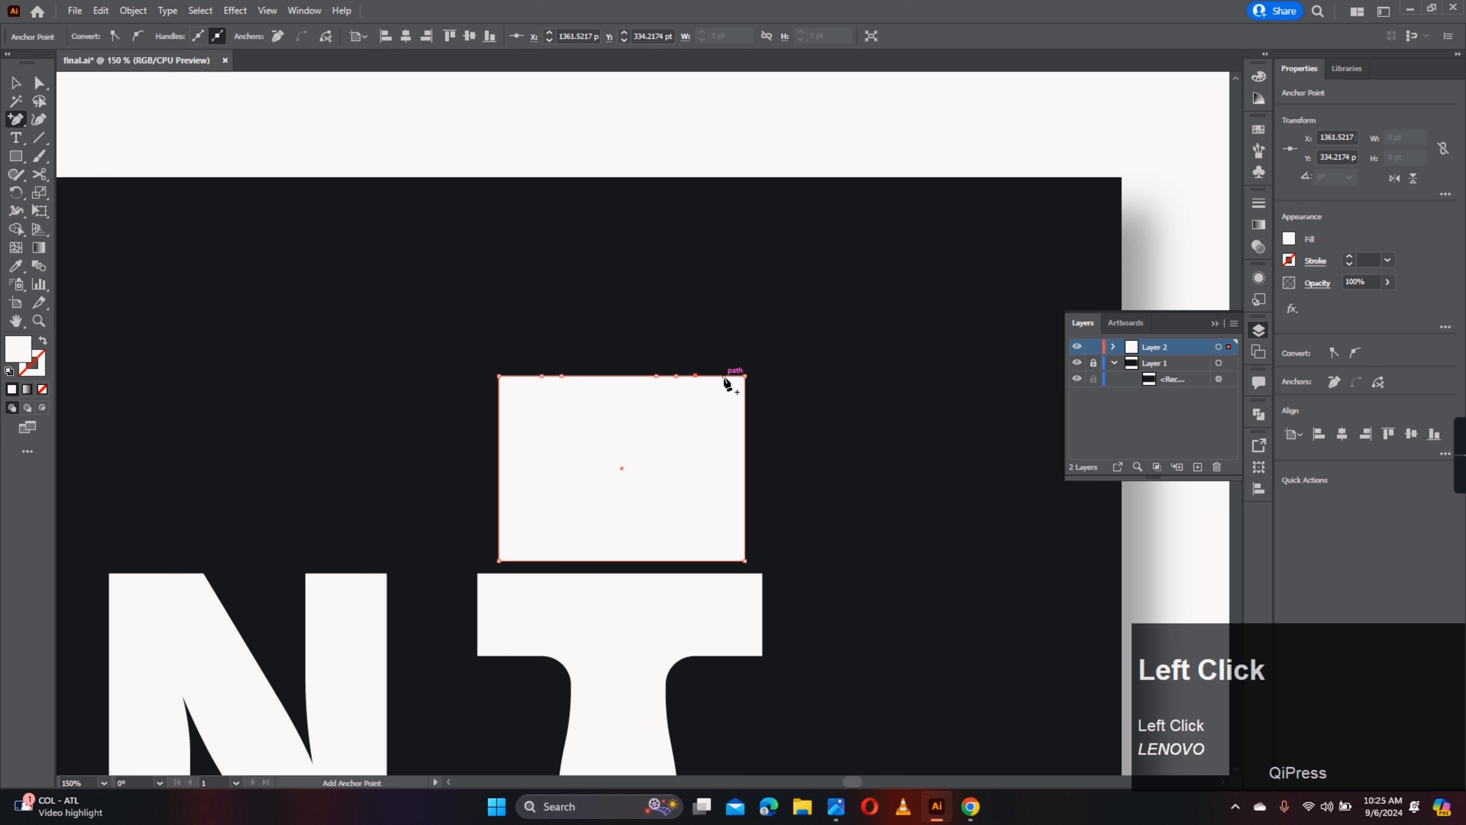
Step: Move the added top-edge anchor points to cut V-shaped notches into the rectangle, one near each end
key(a)
click(697, 381)
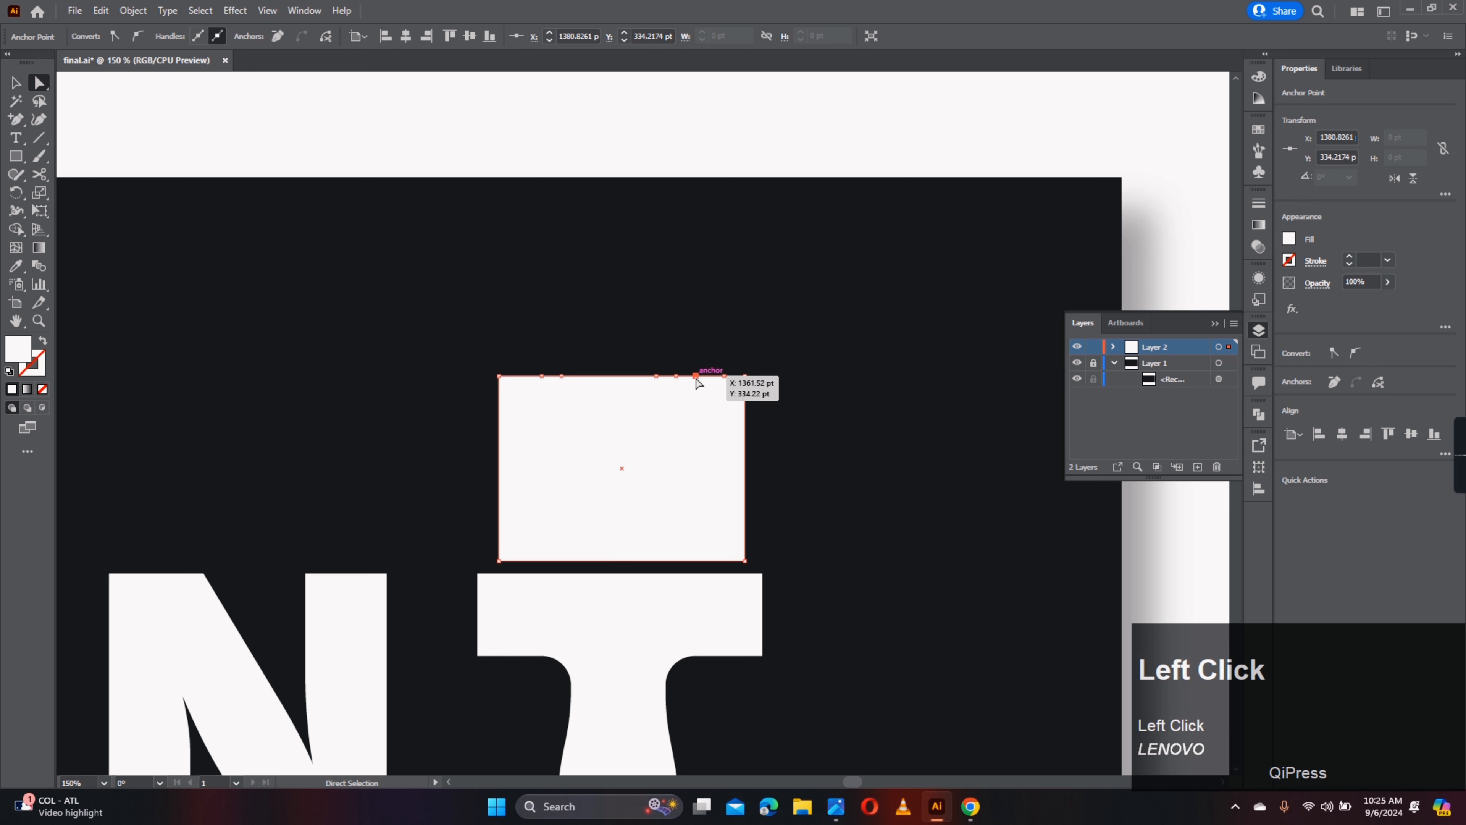
drag(700, 407, 693, 398)
drag(562, 376, 599, 376)
Step: Raise the bristle tip beside the rectangle's left notch and round its corners, and round the notch's right corner to about 4.9 pt
scroll(537, 390, up, 2)
key(plus)
click(524, 409)
key(a)
click(460, 361)
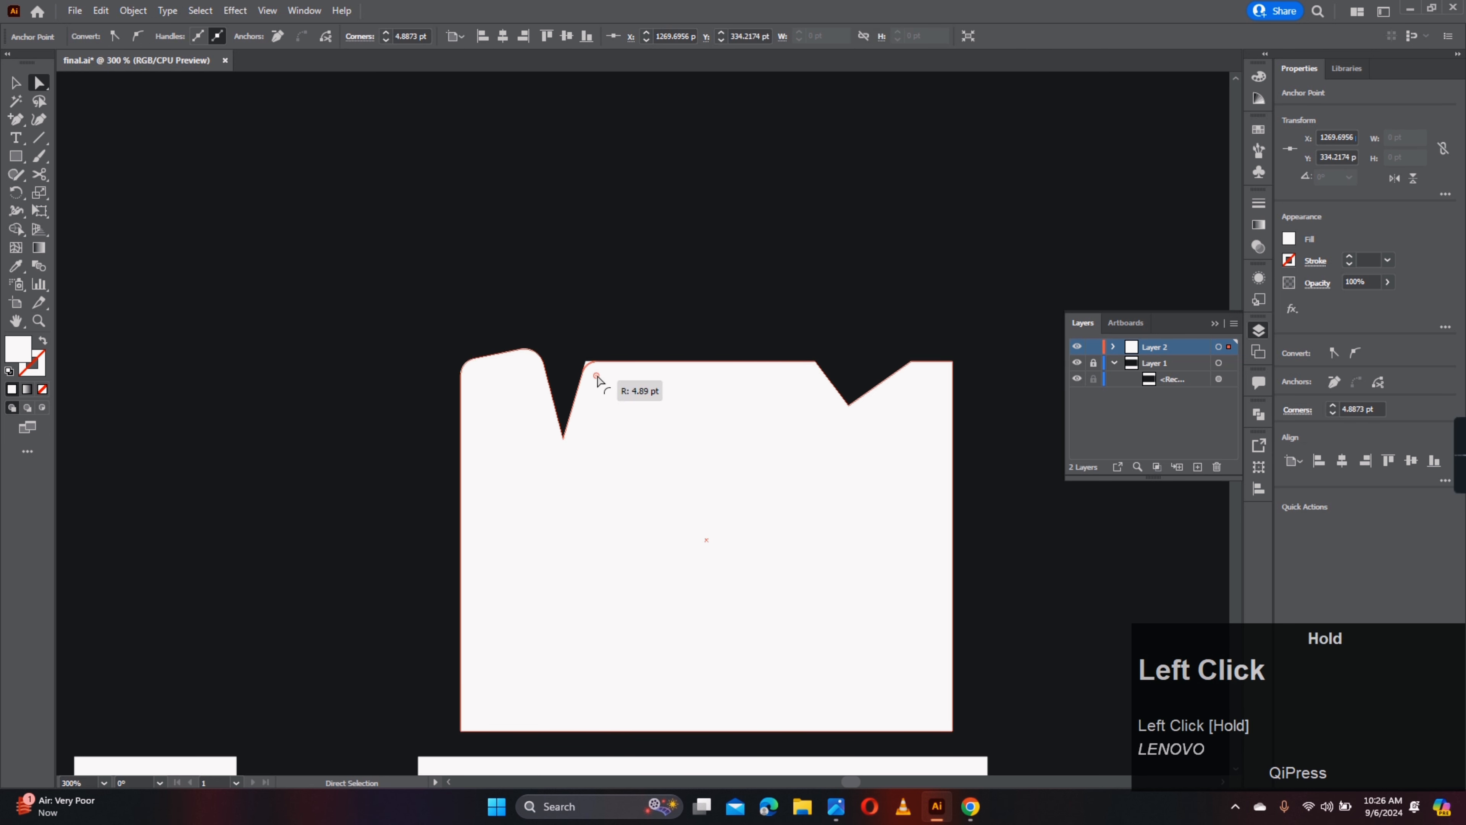
Step: Narrow the rectangle's right notch, add an anchor point beside it, and round the adjoining bristle corners
click(815, 362)
key(ctrl+z)
drag(809, 376, 845, 365)
click(815, 362)
click(16, 119)
click(859, 395)
key(a)
drag(827, 416, 829, 442)
drag(828, 424, 937, 362)
click(846, 365)
Step: Pull the bottom anchor points of both bristle notches further down to deepen them
scroll(641, 416, down, 4)
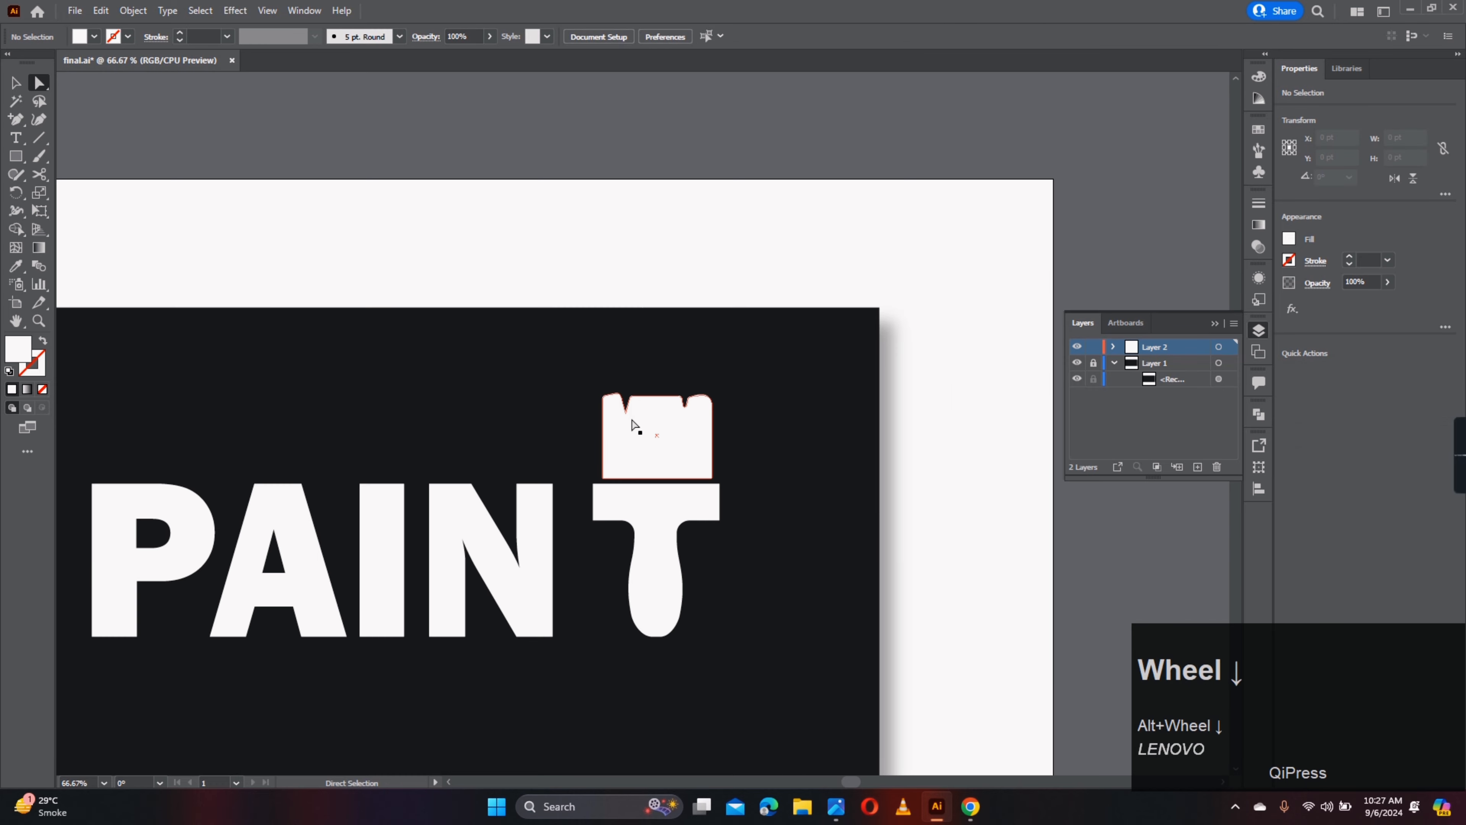
click(628, 429)
scroll(631, 427, up, 2)
drag(623, 418, 627, 424)
click(722, 341)
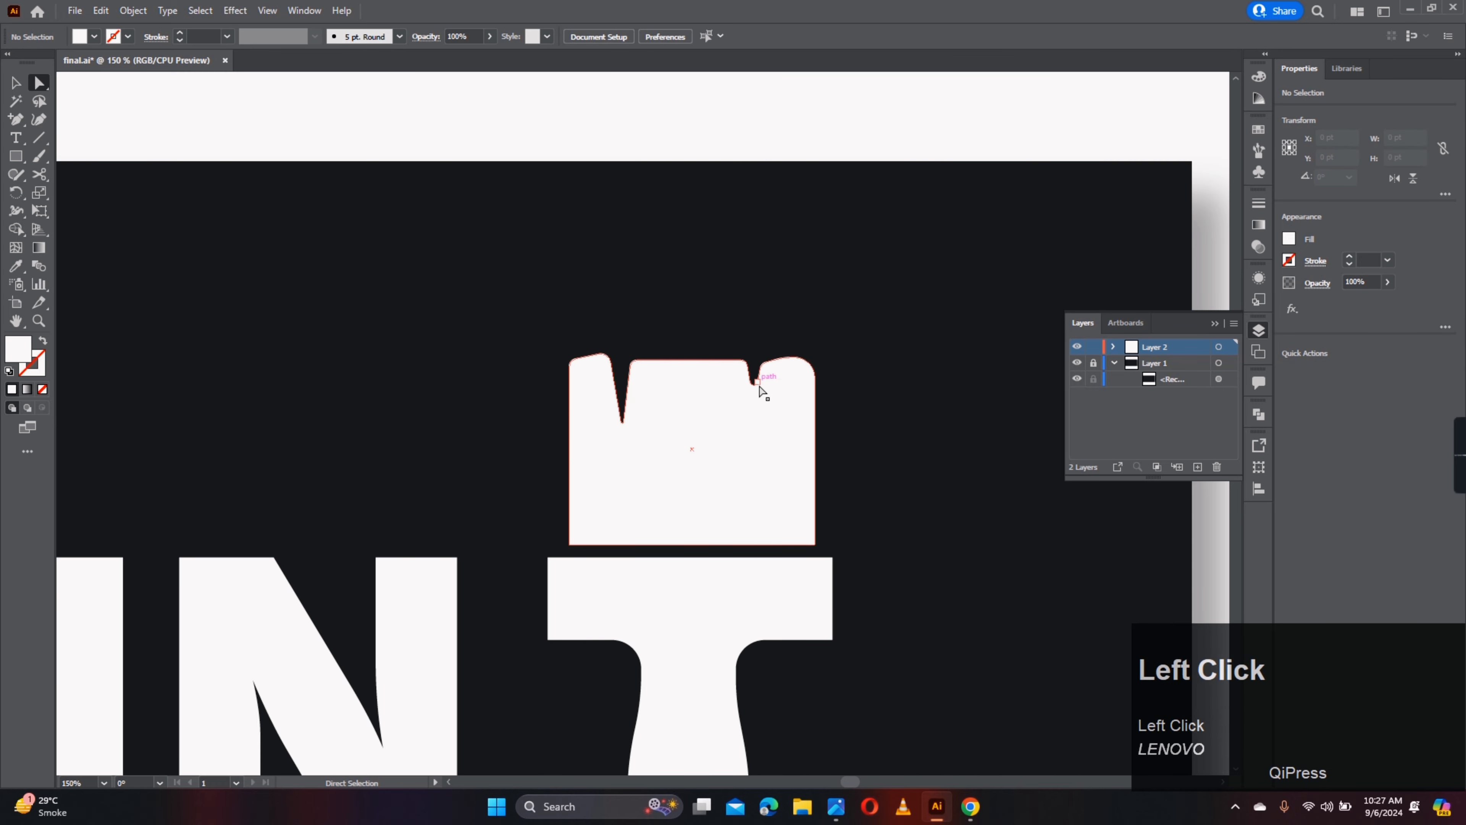
click(751, 382)
click(753, 382)
scroll(754, 383, up, 2)
shift+click(760, 381)
drag(760, 381, 757, 412)
click(757, 312)
Step: Fill the bristle shape with a linear gradient running from pink-red to magenta-purple
scroll(757, 311, down, 4)
shift+click(746, 373)
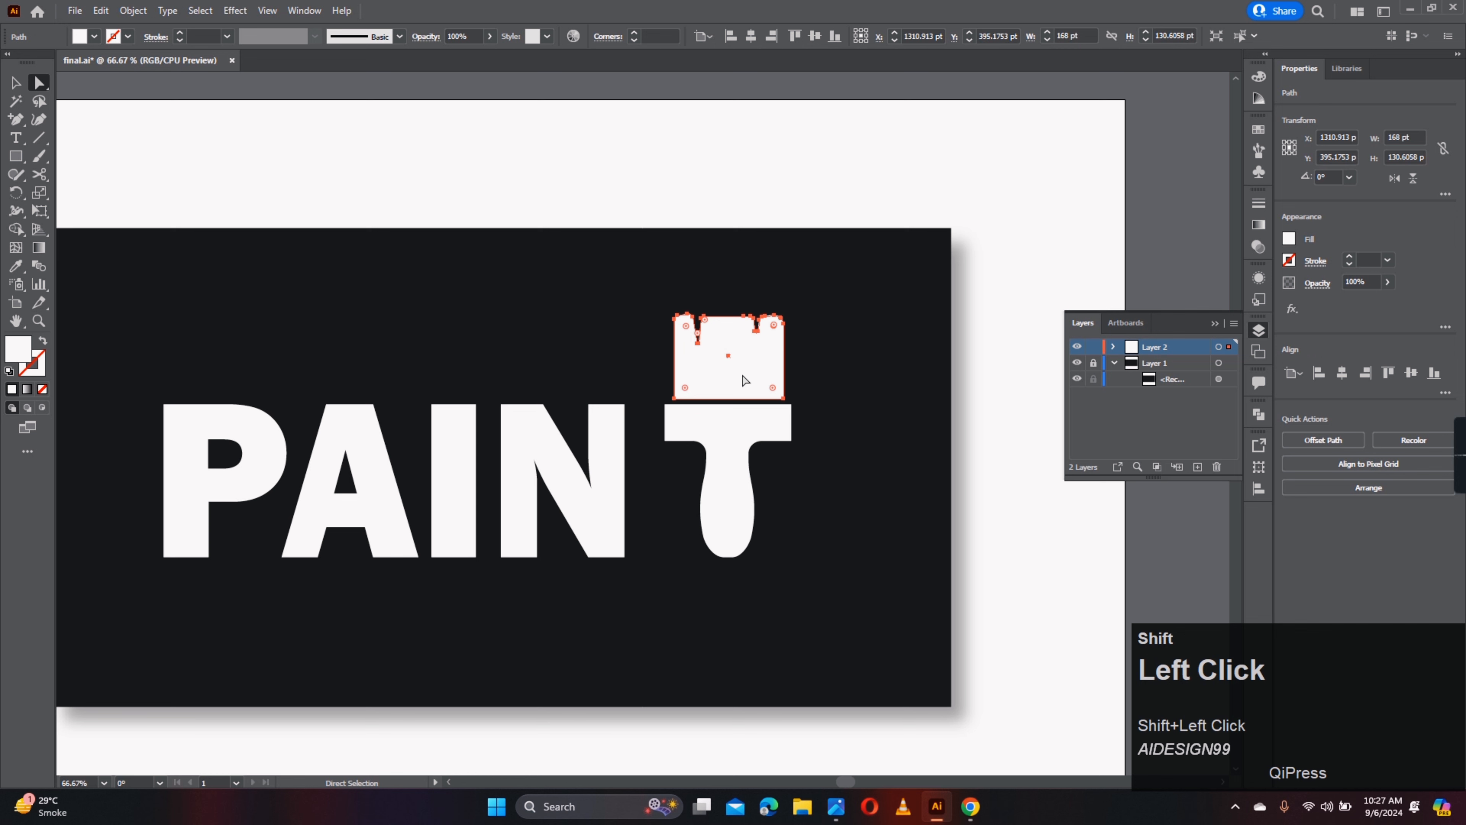
click(1256, 226)
click(1214, 325)
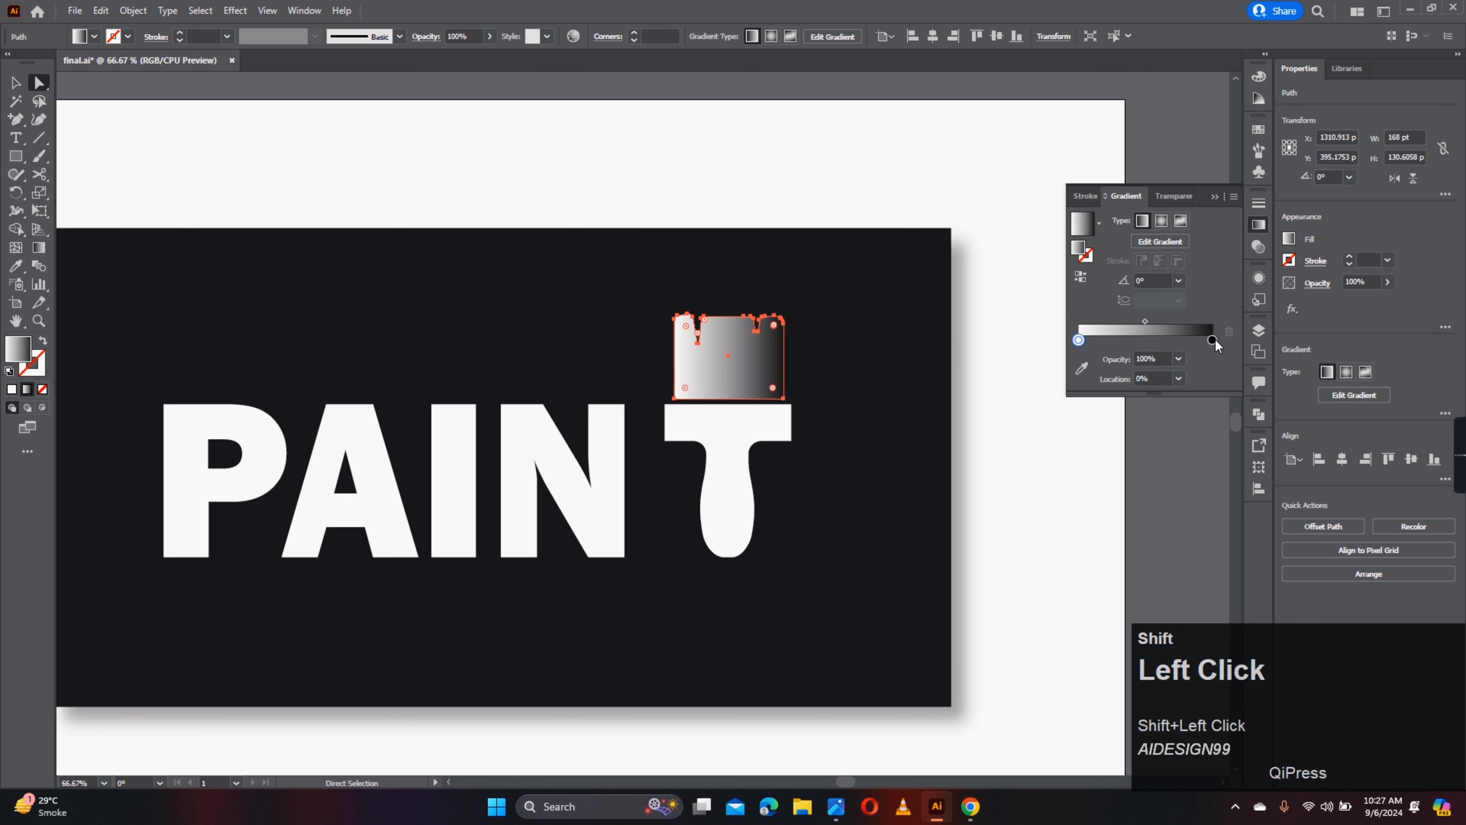
double_click(1213, 340)
click(1017, 421)
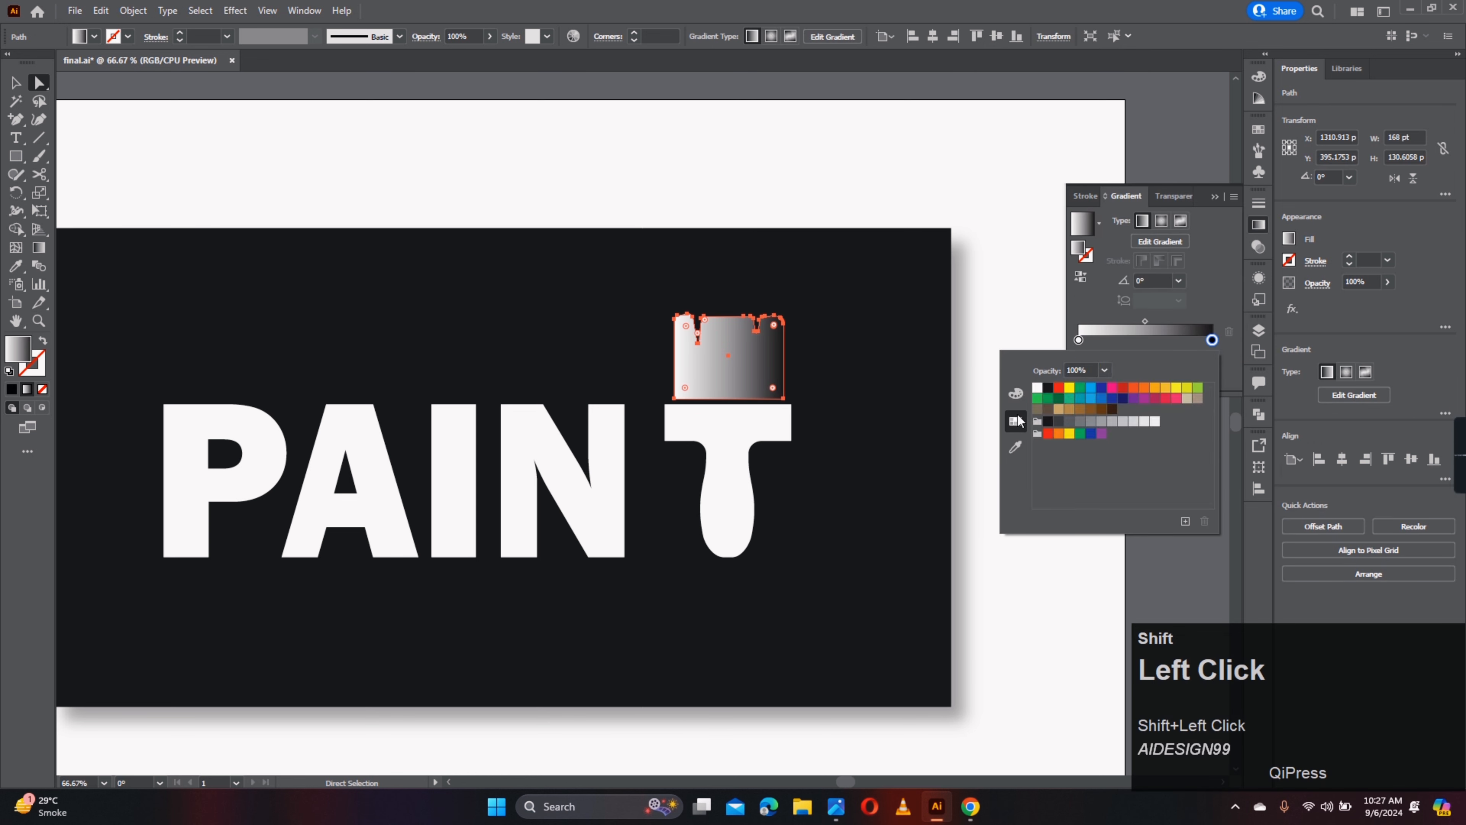
click(1177, 398)
click(1144, 398)
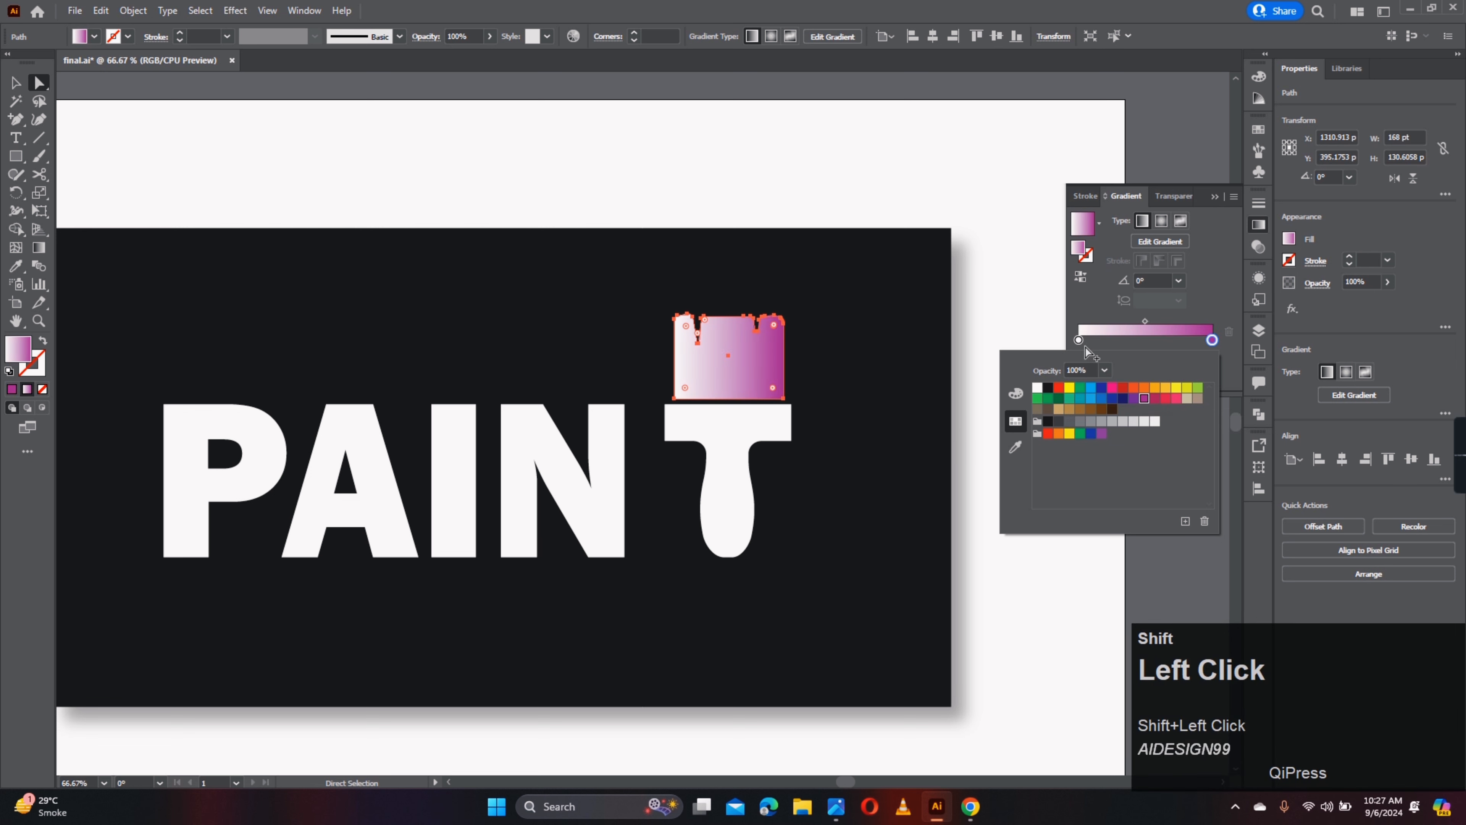
click(1079, 341)
double_click(1078, 339)
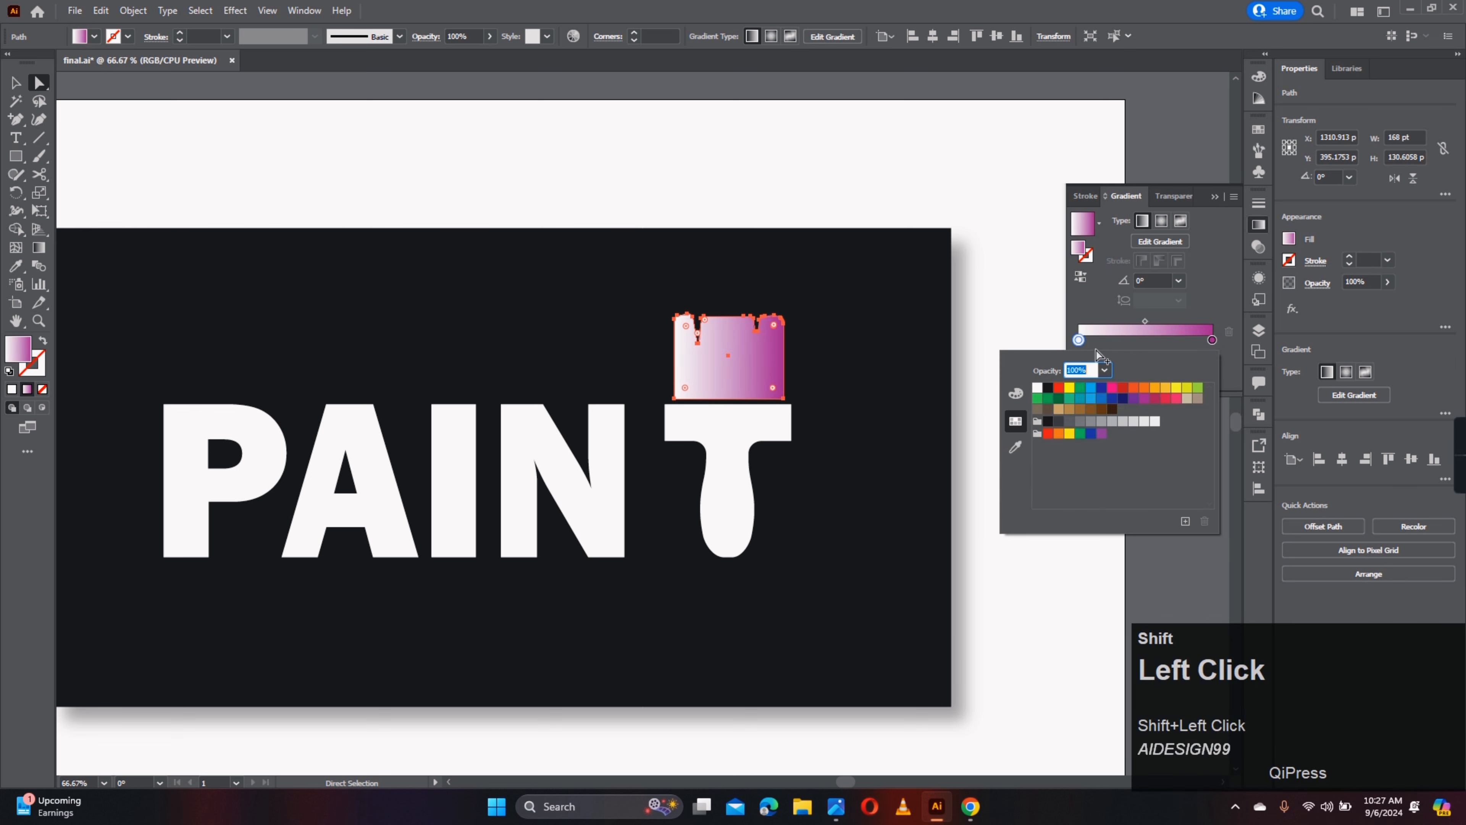
click(1176, 400)
Step: Angle the bristle gradient diagonally from upper left to lower right at about -61°, and deselect the shape
click(39, 248)
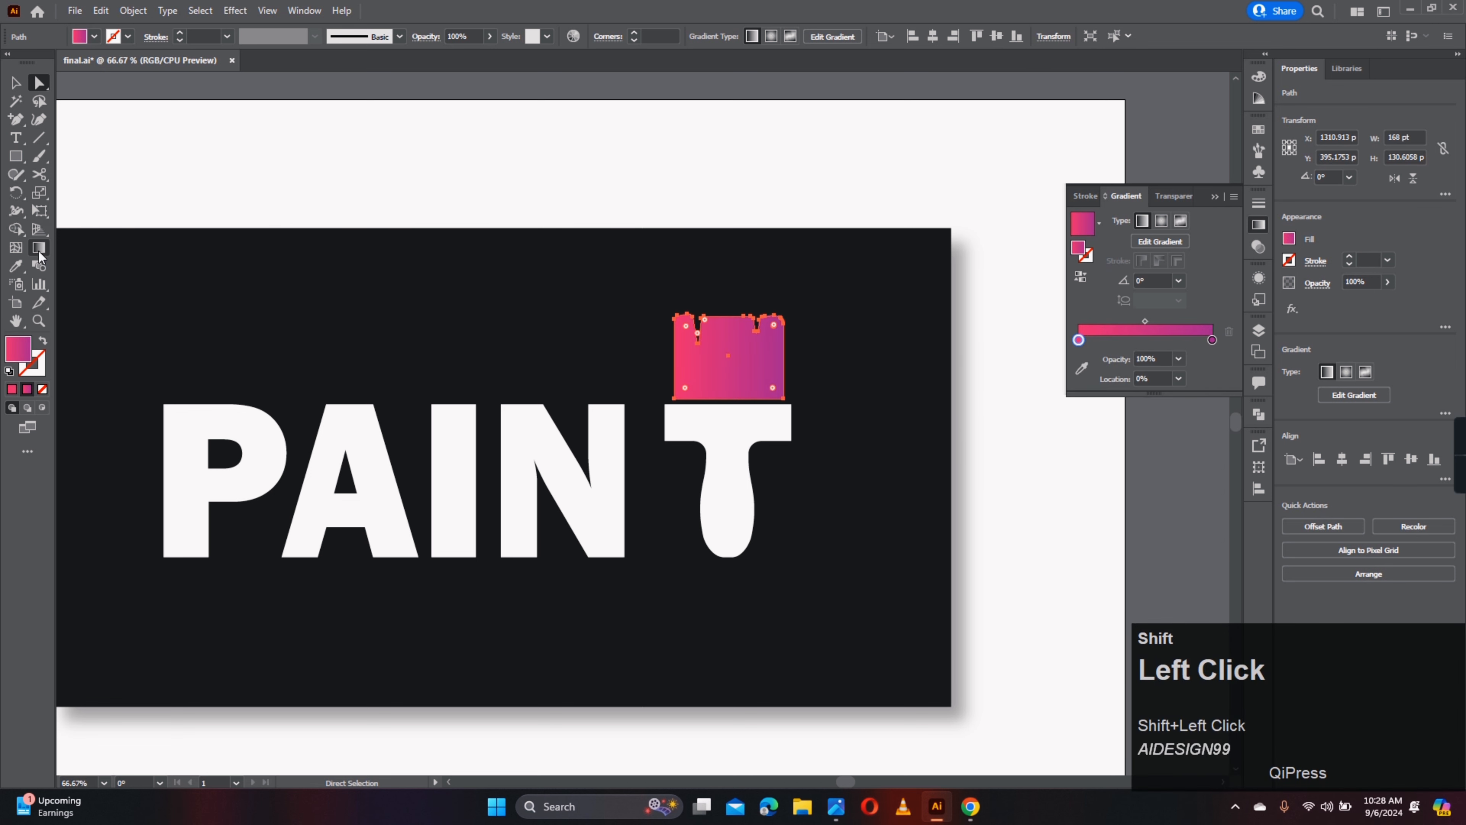
drag(699, 294, 757, 411)
click(15, 85)
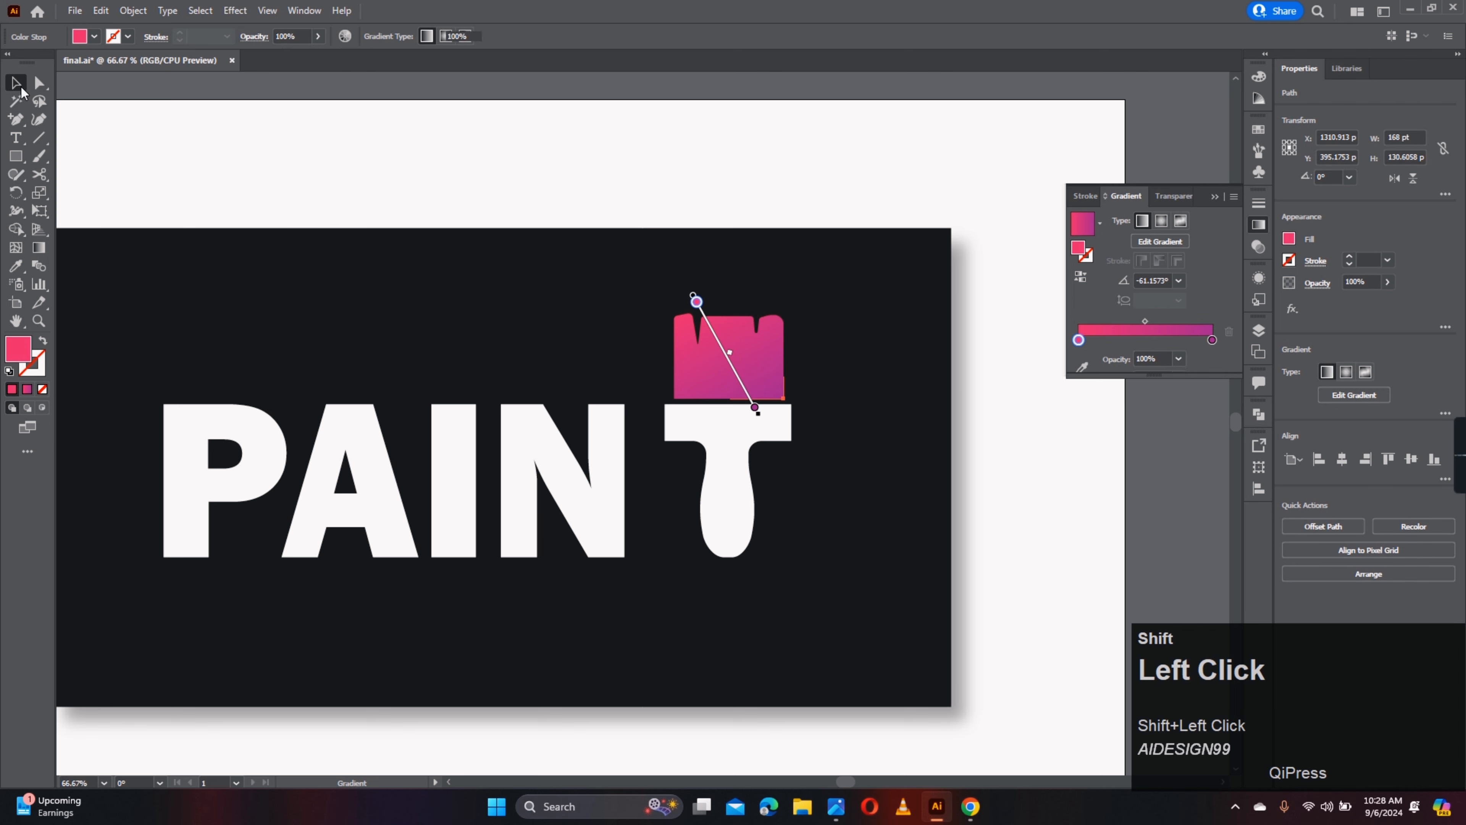
click(282, 196)
Step: Group the PAINT letters together with the gradient bristle shape
scroll(315, 221, down, 4)
scroll(396, 233, up, 2)
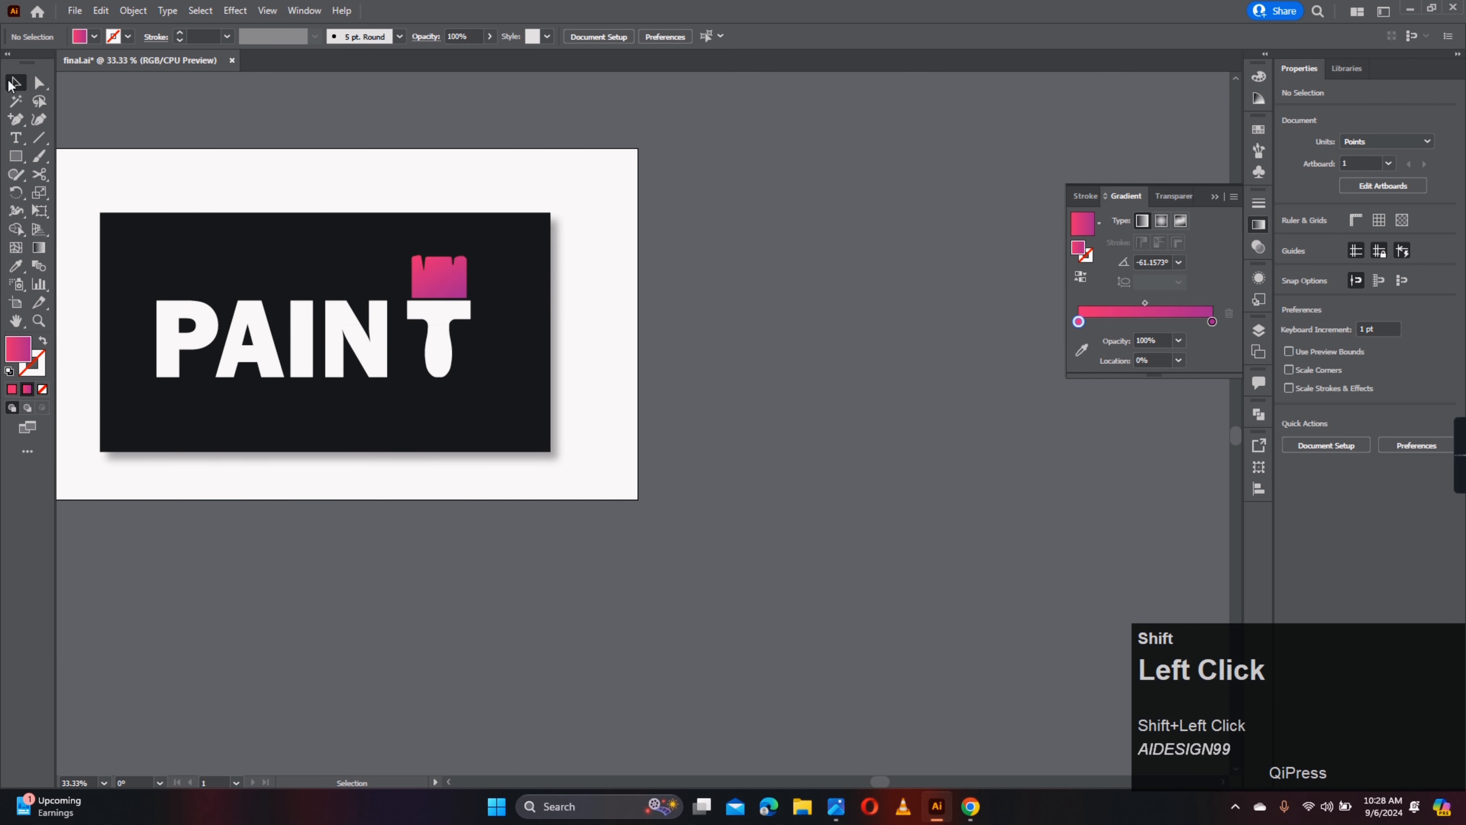
drag(352, 311, 562, 375)
click(563, 381)
drag(792, 321, 378, 491)
key(ctrl+g)
Step: Duplicate the PAINT group up and to the left, scale the copy to about 826 by 320 pt, and place it across the dark rectangle's upper edge
mouse_move(572, 399)
mouse_down()
mouse_move(585, 395)
mouse_move(503, 319)
mouse_move(522, 305)
mouse_up()
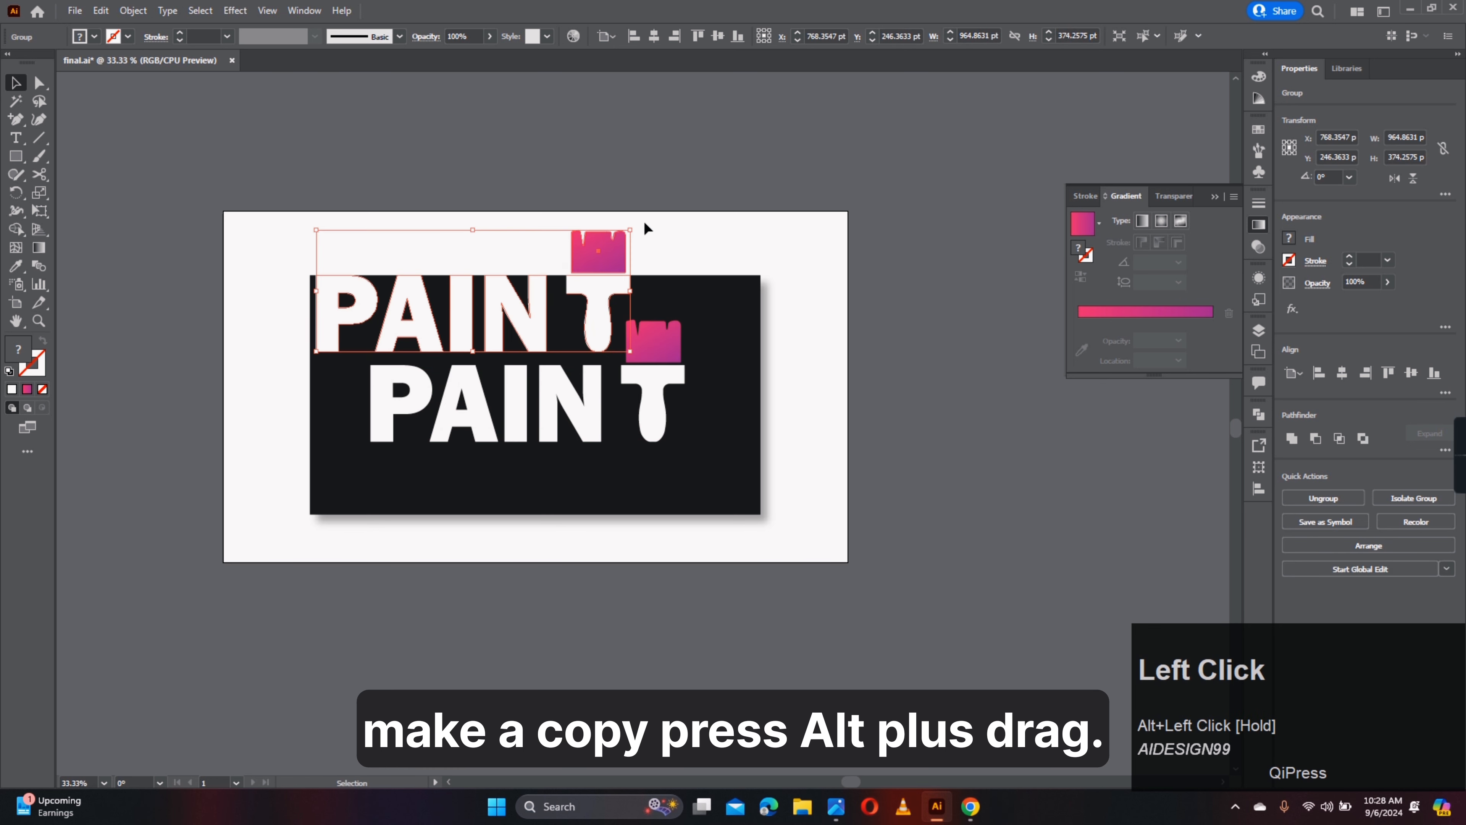
drag(629, 229, 619, 249)
drag(569, 293, 586, 279)
Step: Turn the upper PAINT copy into a white 1 pt outline with no fill
key(a)
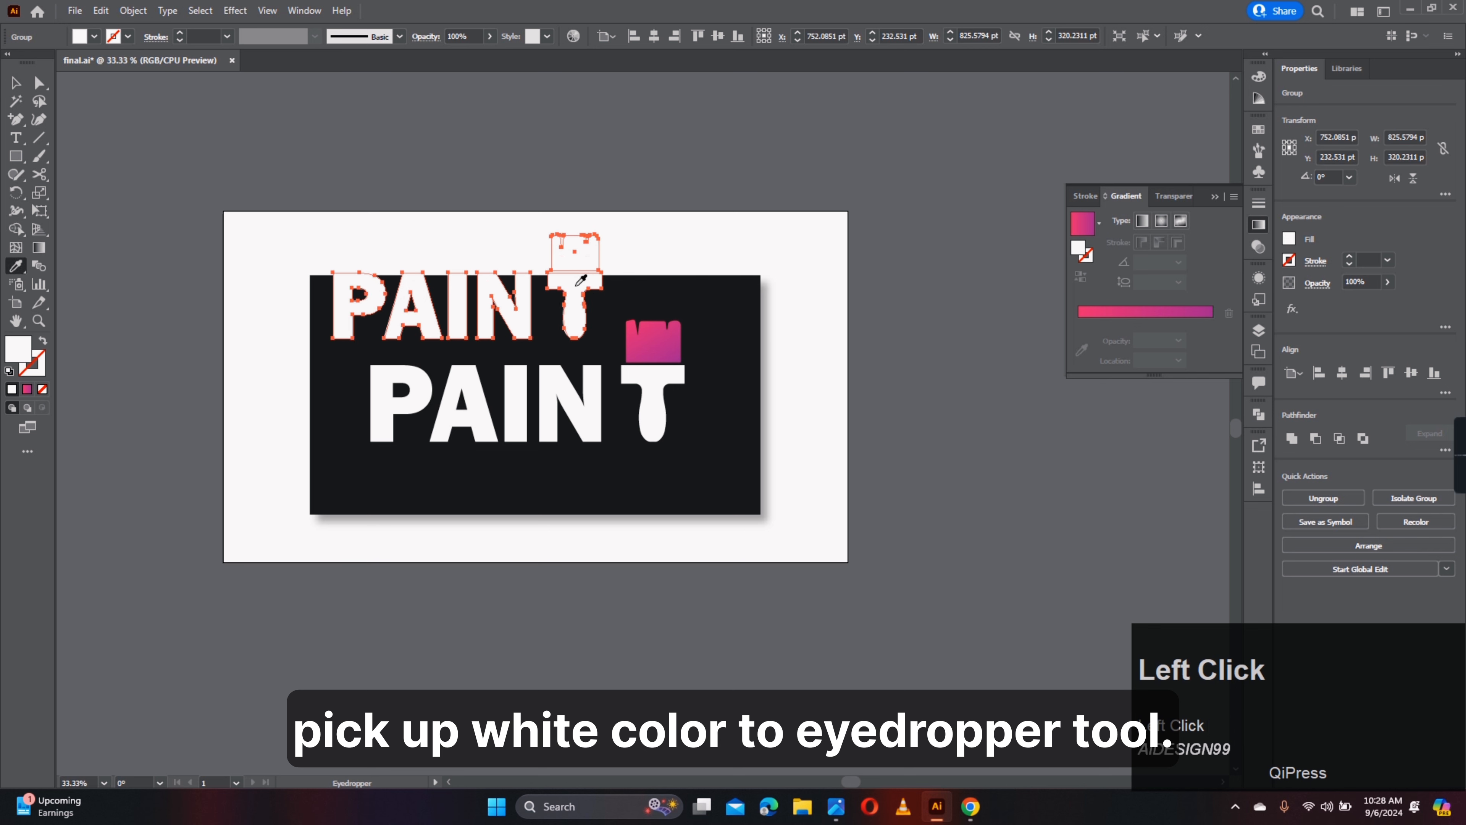
click(42, 341)
click(15, 82)
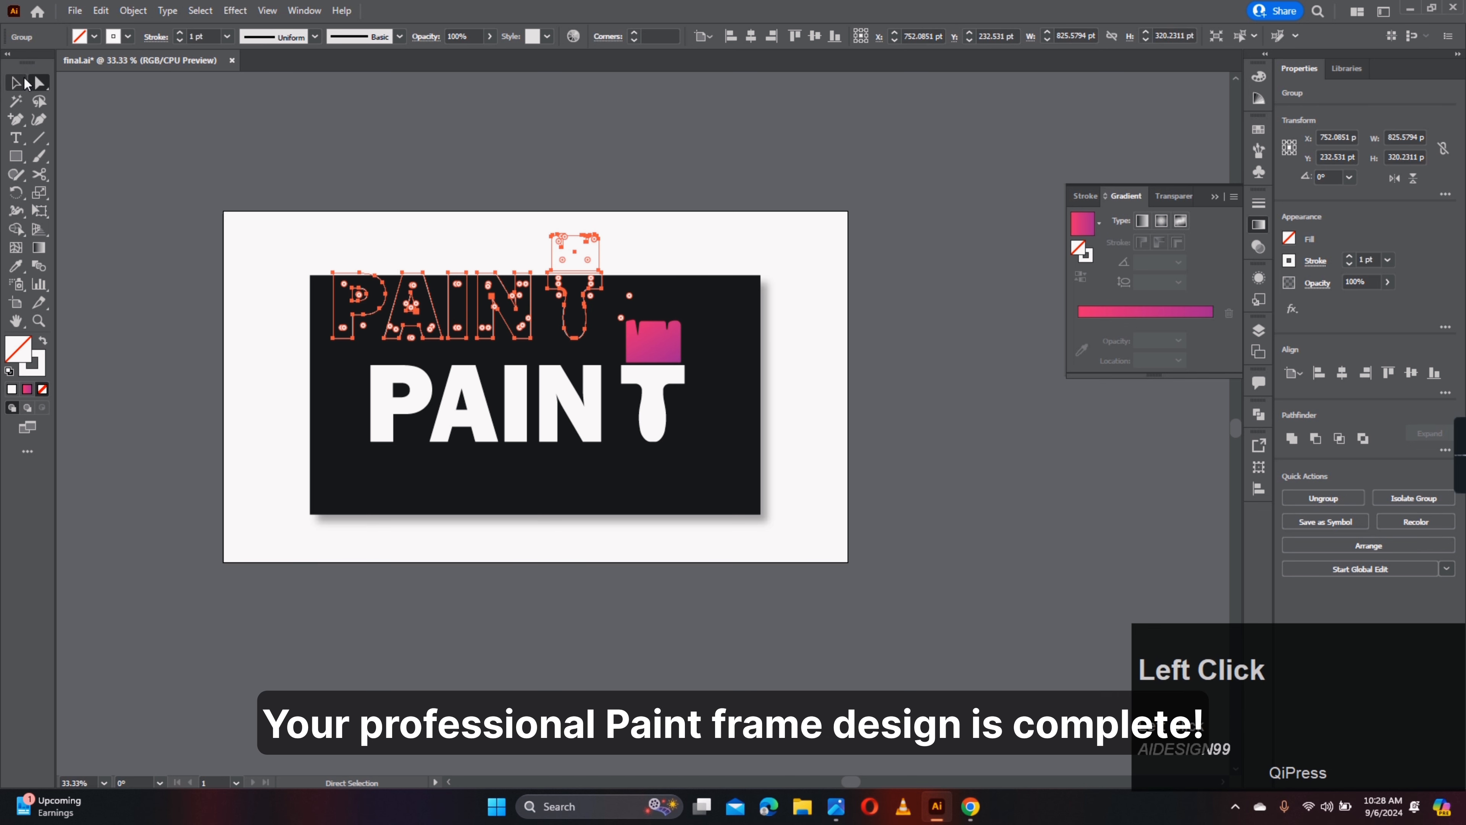
Step: Duplicate the outlined PAINT group to the dark rectangle's lower-right corner and deselect it
mouse_move(516, 301)
mouse_down()
mouse_move(618, 344)
mouse_move(687, 451)
mouse_move(676, 477)
mouse_up()
click(887, 411)
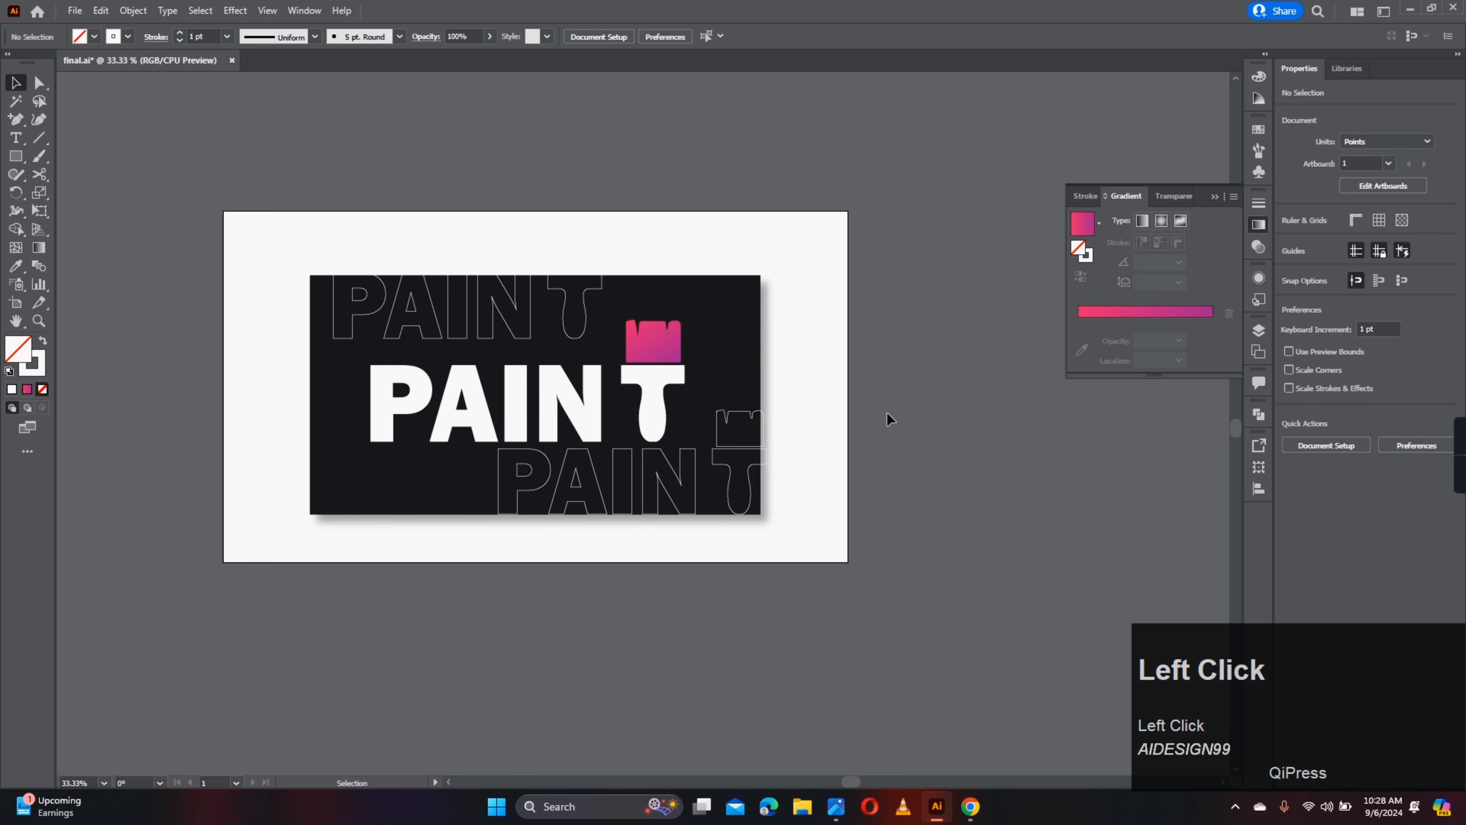
scroll(783, 400, down, 2)
scroll(768, 401, up, 2)
scroll(557, 417, up, 2)
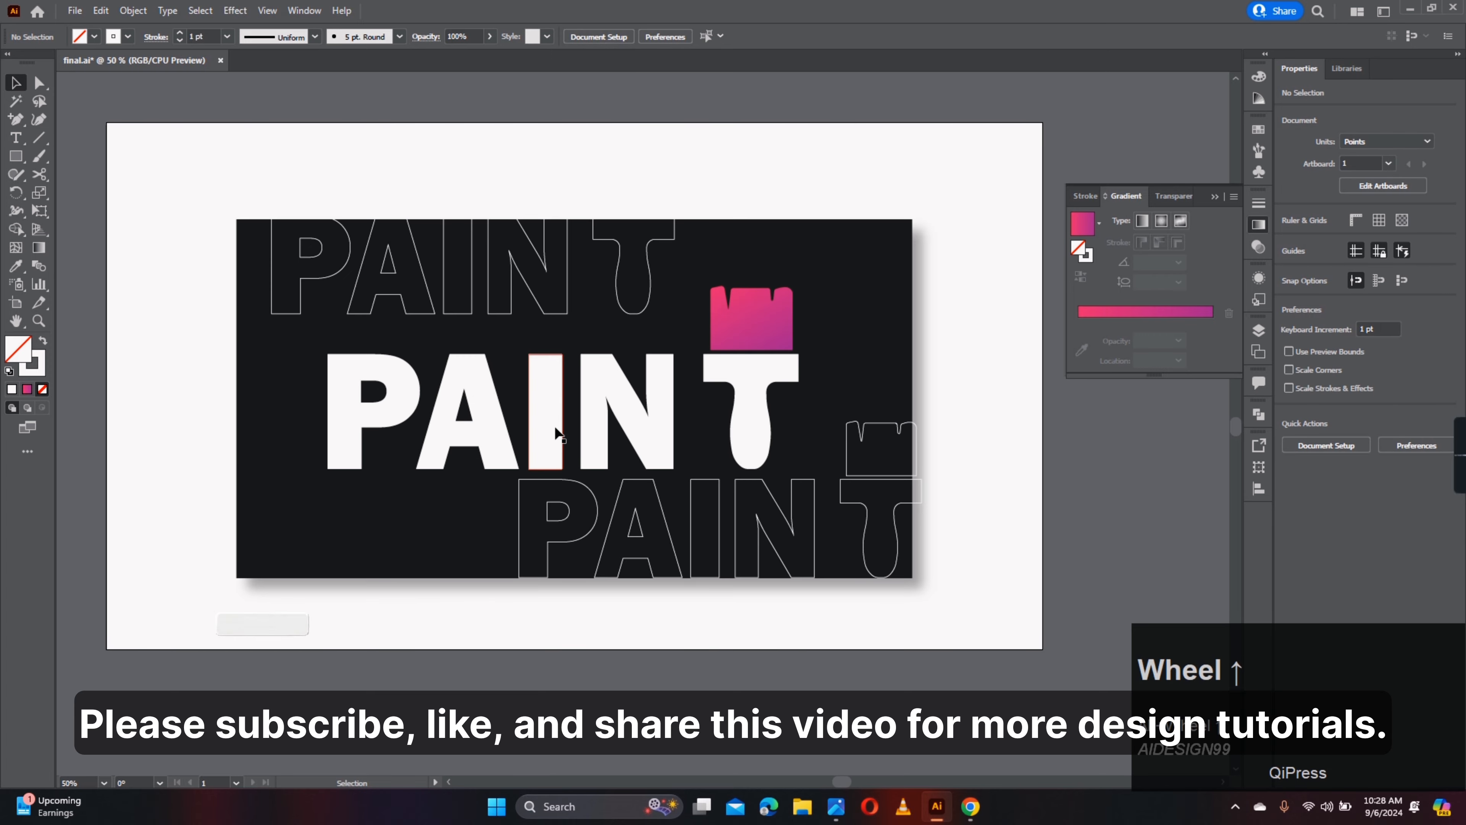